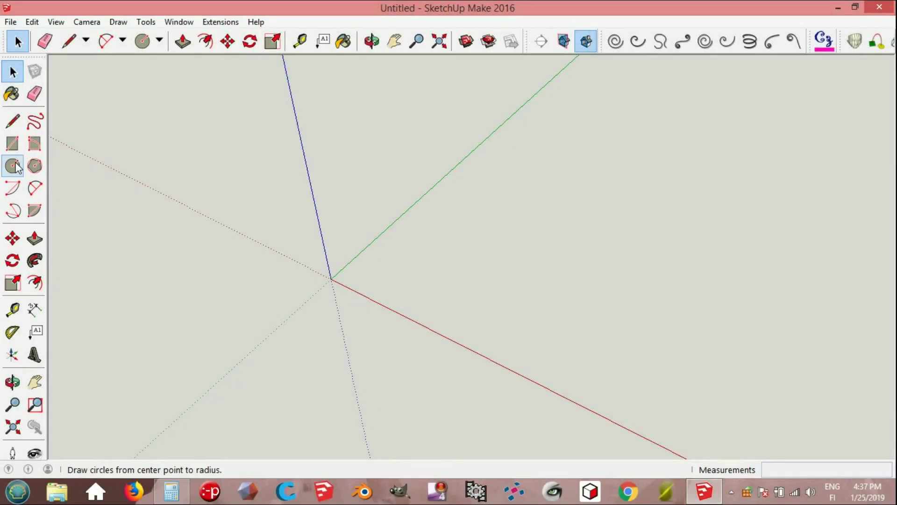
- Draw a 27.5 mm radius circle centred on the origin
left_click(13, 166)
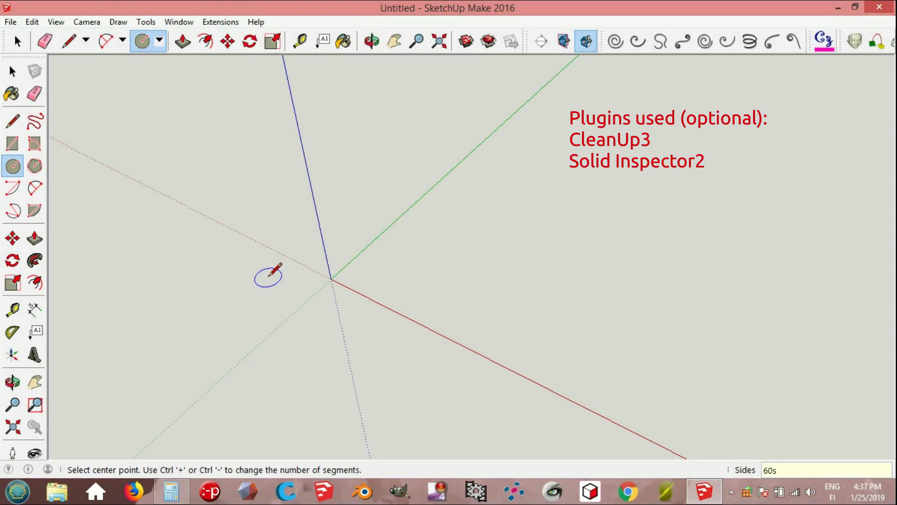
left_click(332, 279)
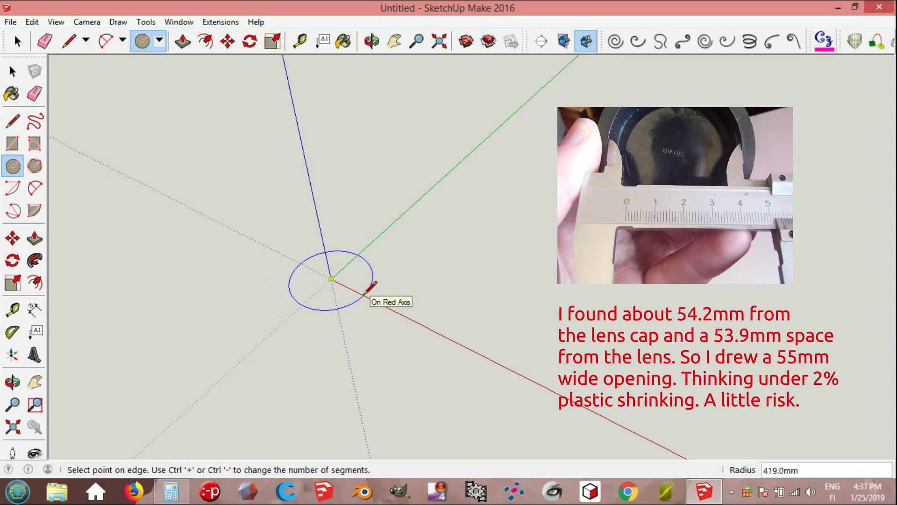
type("27.5")
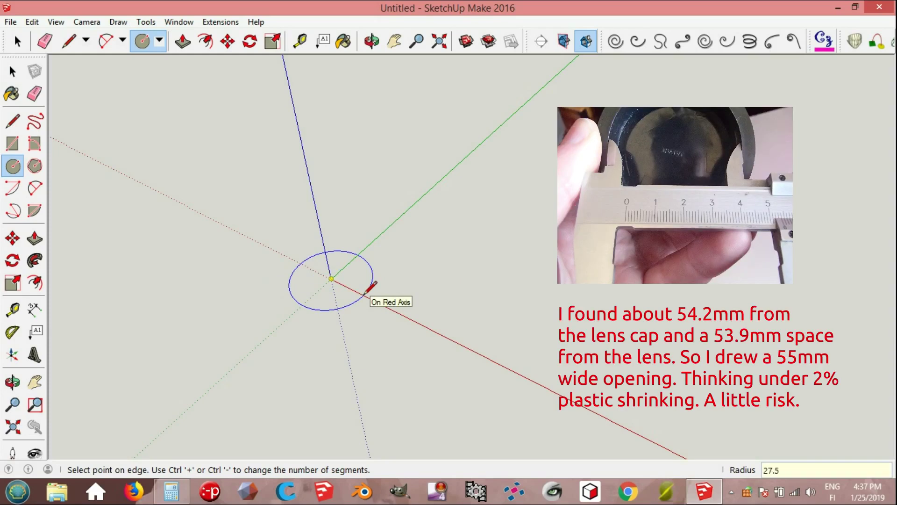
key("Return")
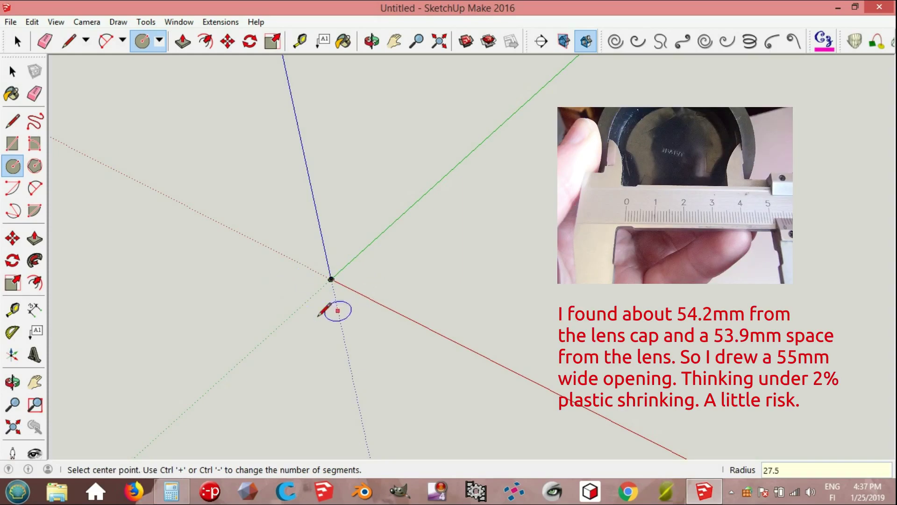
key("shift+z")
middle_click_drag(317, 307, 340, 241)
- Raise the disk 15 mm straight up the blue axis
key("space")
left_click(411, 290)
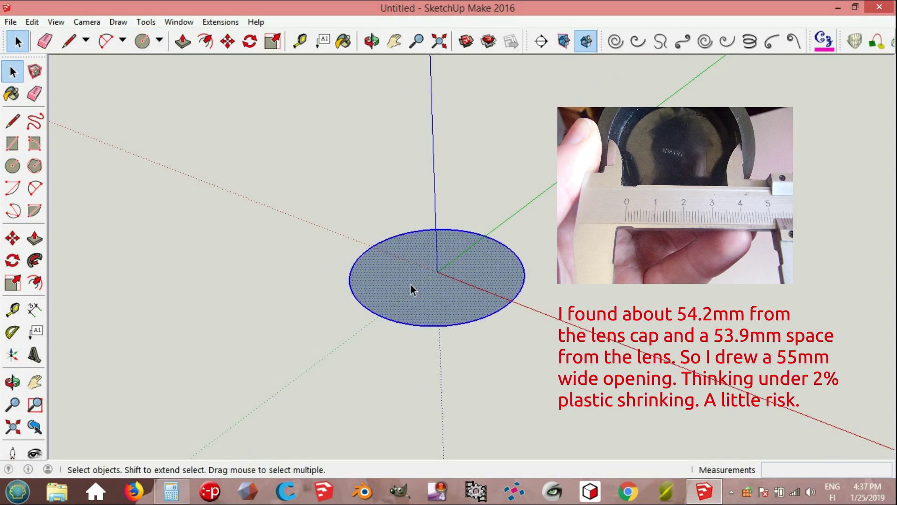
key("m")
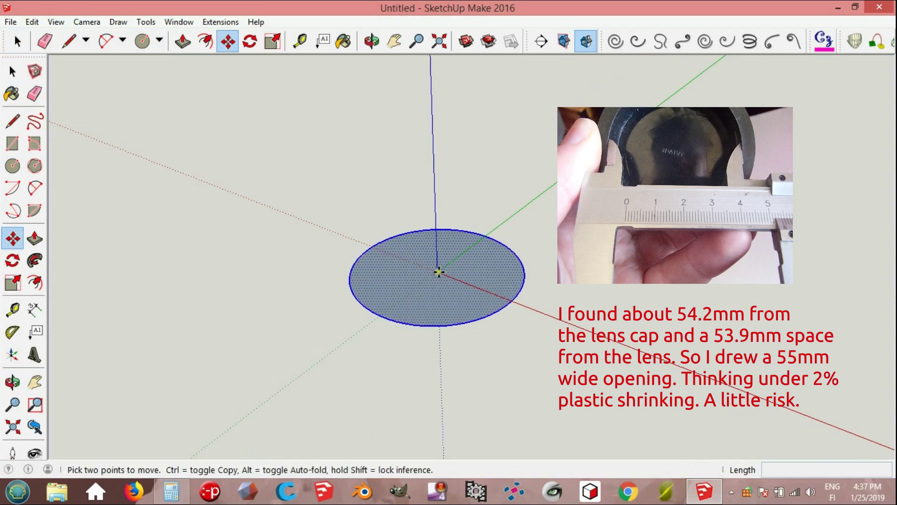
left_click(438, 272)
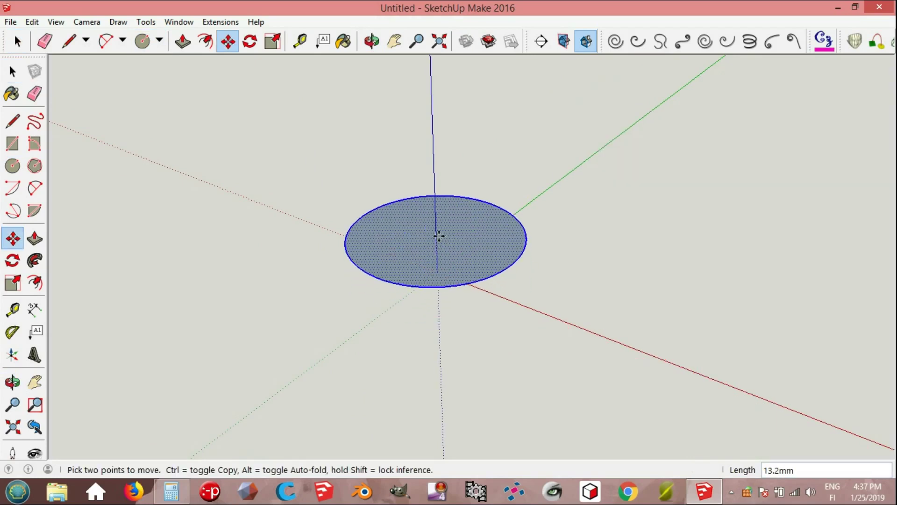
type("5")
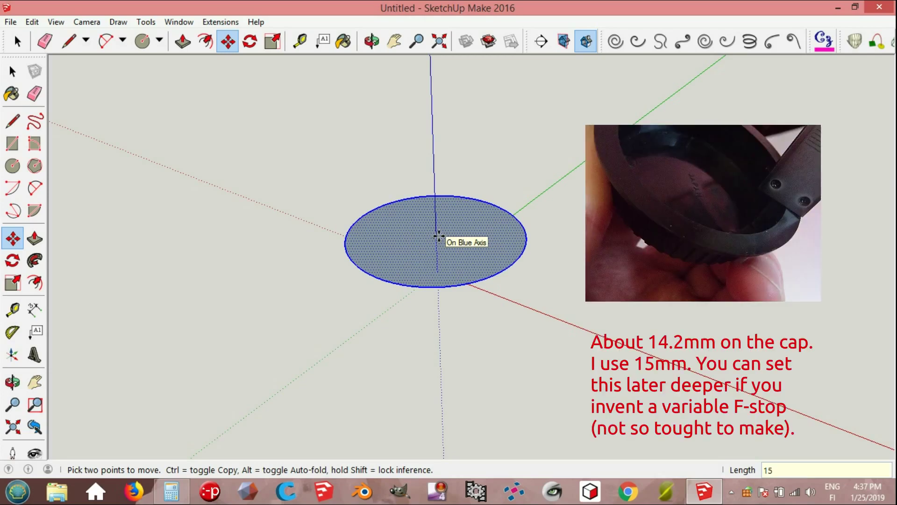
key("Return")
mouse_move(439, 236)
middle_mouse_down()
mouse_move(414, 248)
mouse_move(434, 268)
middle_mouse_up()
key("space")
scroll(433, 268, "up", 3)
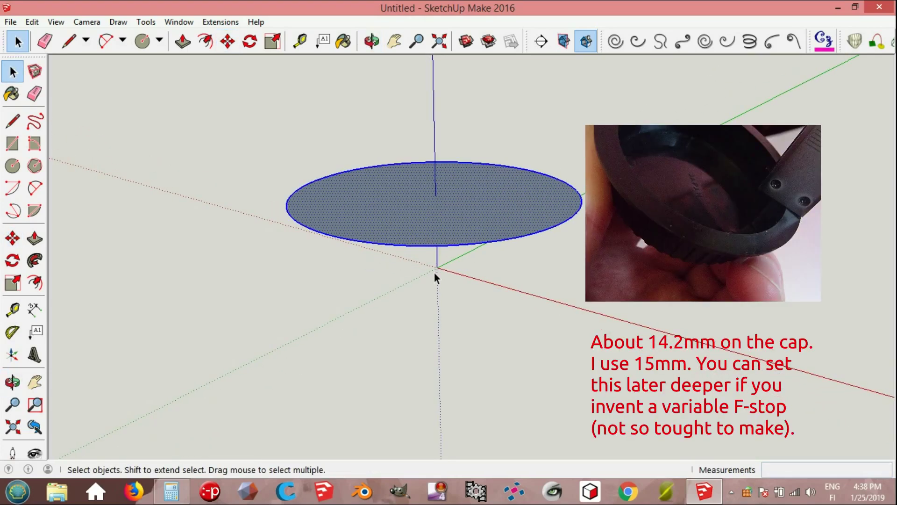
- Draw a 26.5 mm radius circle at the origin below the raised disk
key("c")
left_click(437, 268)
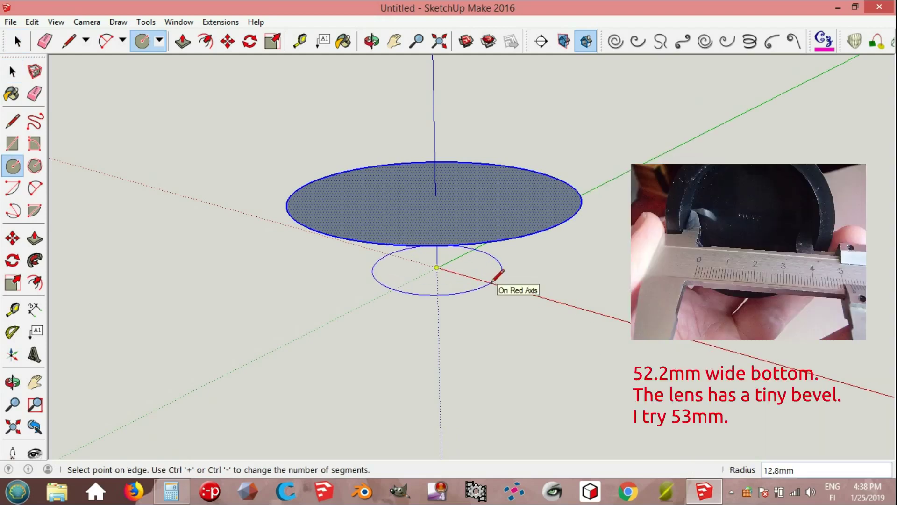
type("26.")
type("5")
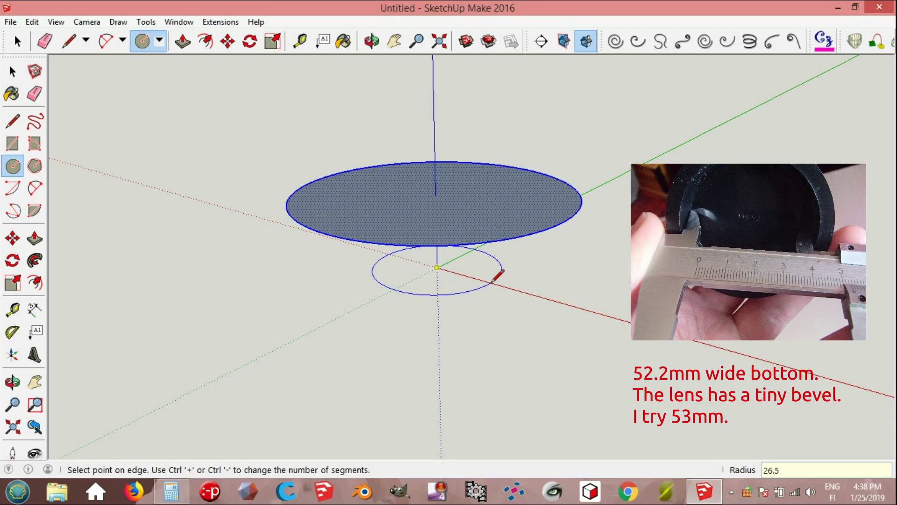
key("Return")
key("space")
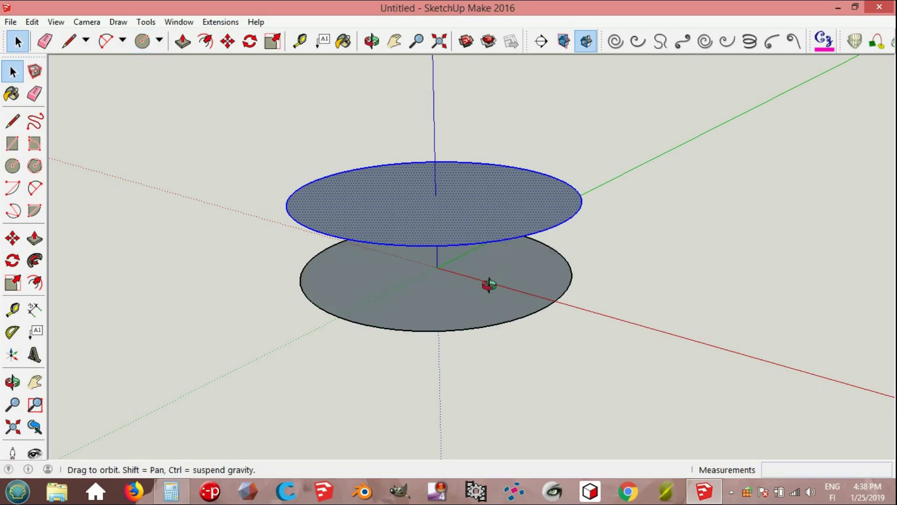
scroll(491, 286, "up", 3)
- Draw a 4 mm radius circle at the origin and select its face
key("c")
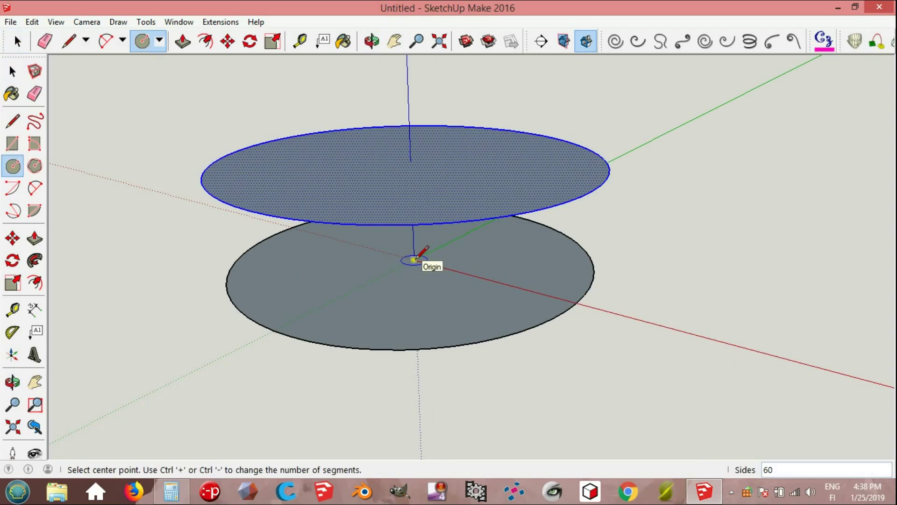
left_click(413, 259)
type("4")
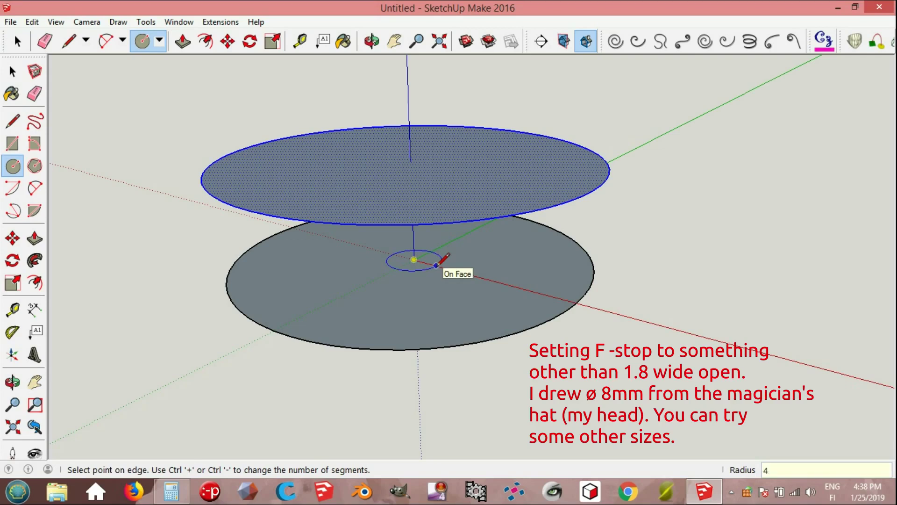
key("Return")
key("space")
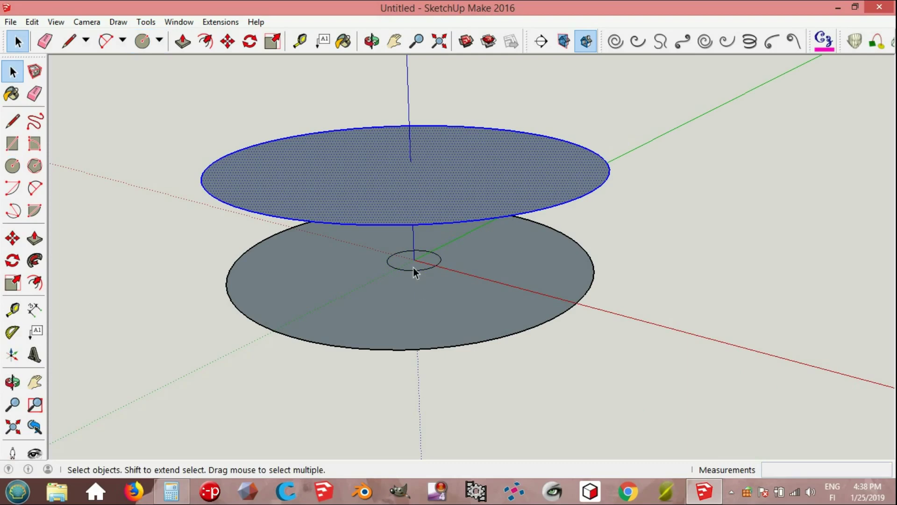
left_click(413, 265)
- Delete the small face to open the hole, then draw the top radius and side-wall edges
key("Delete")
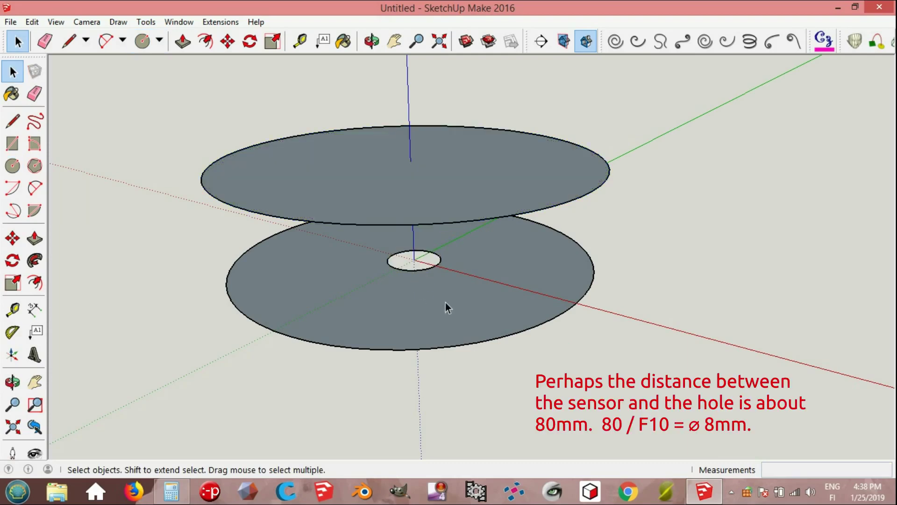
scroll(464, 304, "up", 2)
key("l")
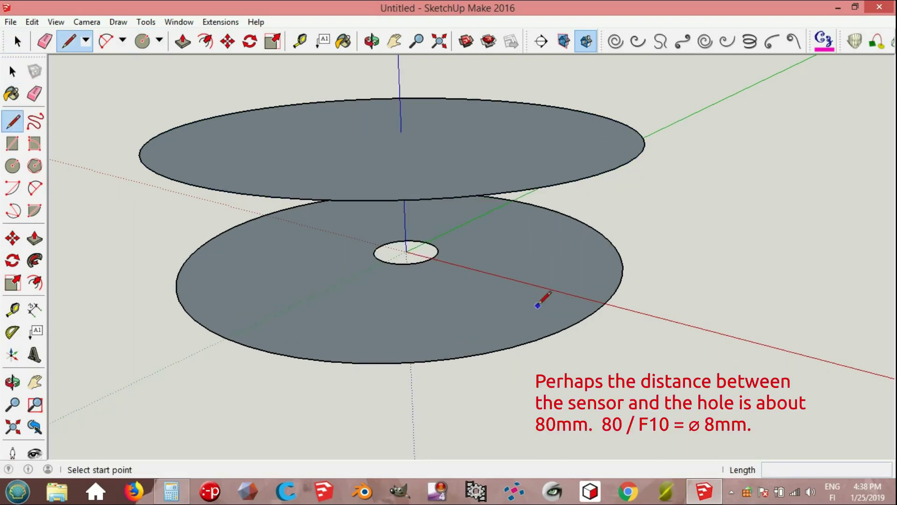
middle_click_drag(626, 253, 630, 275)
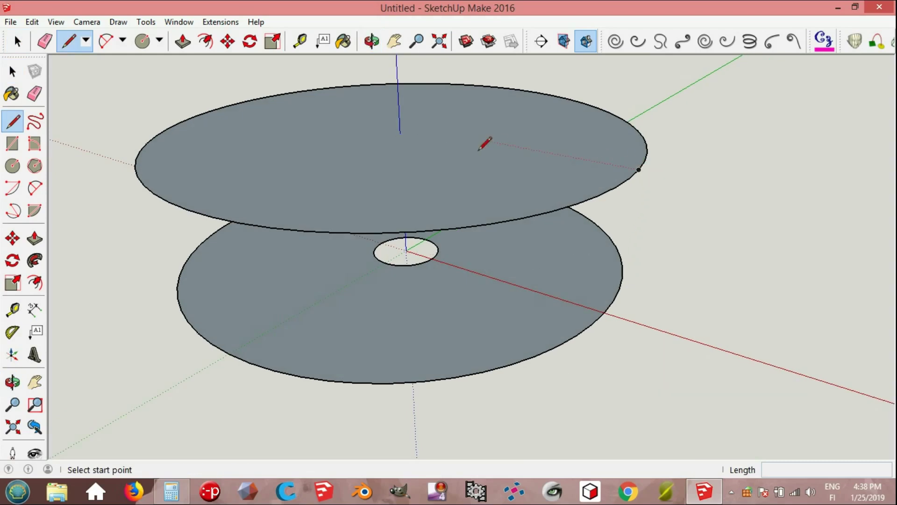
left_click(400, 133)
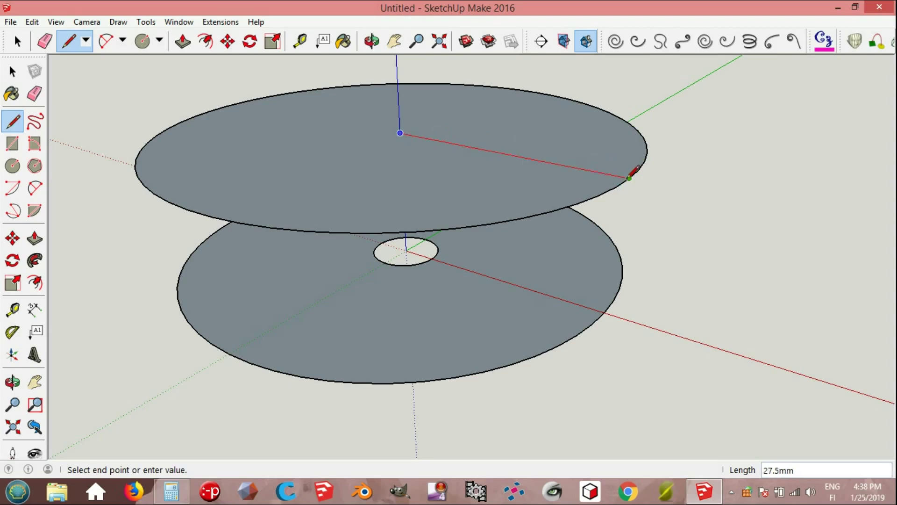
left_click(629, 178)
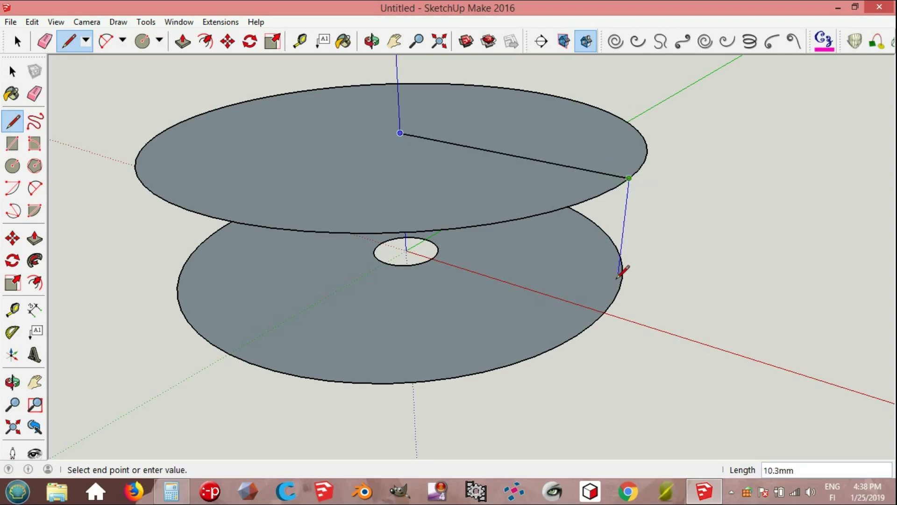
left_click(604, 312)
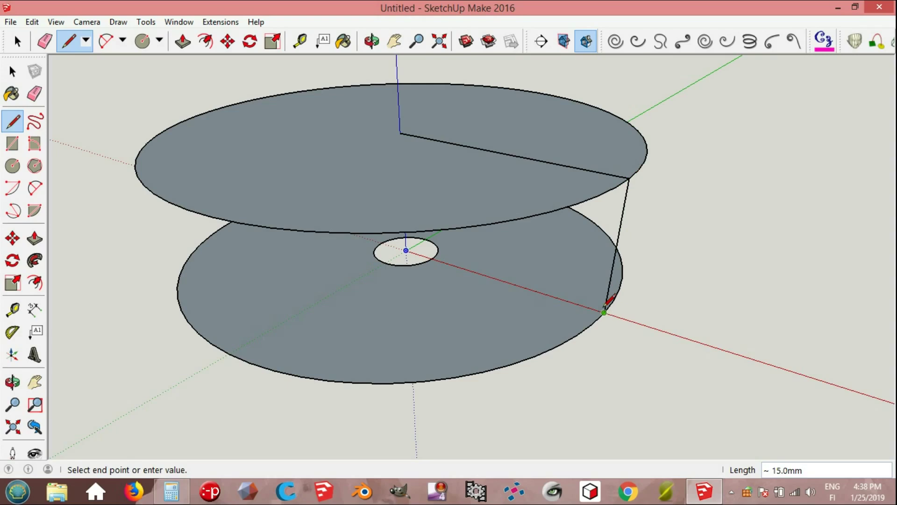
middle_click_drag(604, 308, 614, 262)
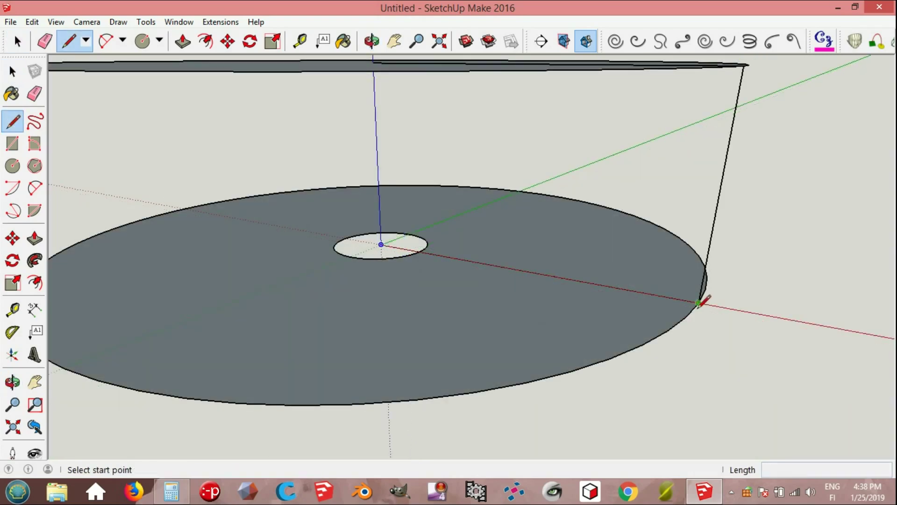
- Draw a 2 mm drop at the hole edge and the base line, then delete the lower disk's face
left_click(698, 303)
type("2")
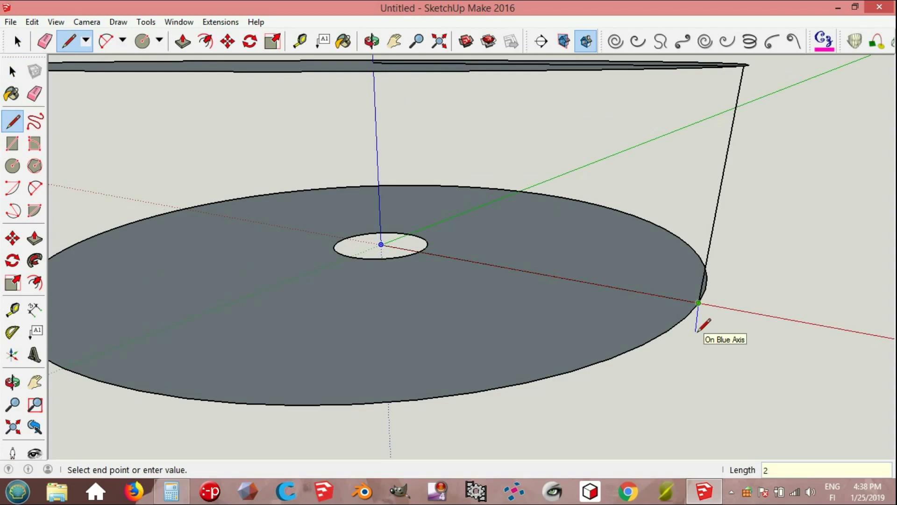
key("Escape")
middle_click_drag(696, 331, 469, 256)
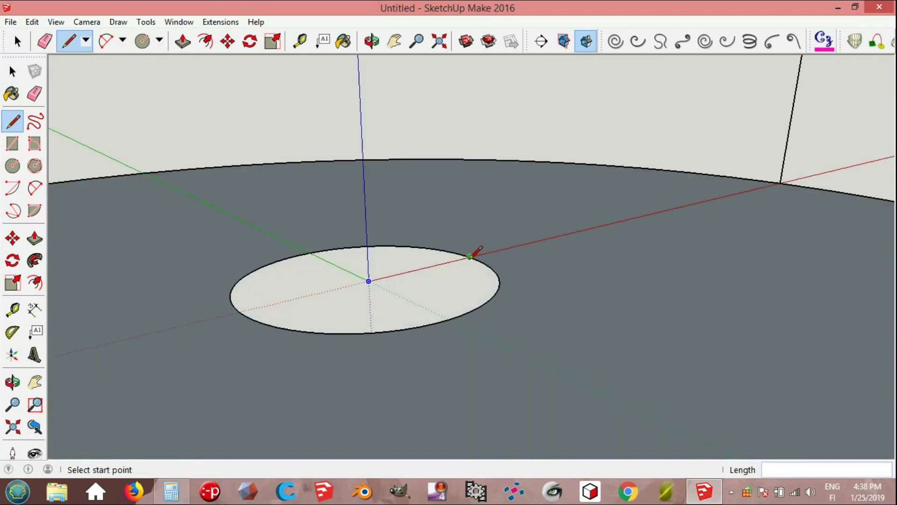
left_click(470, 256)
type("2")
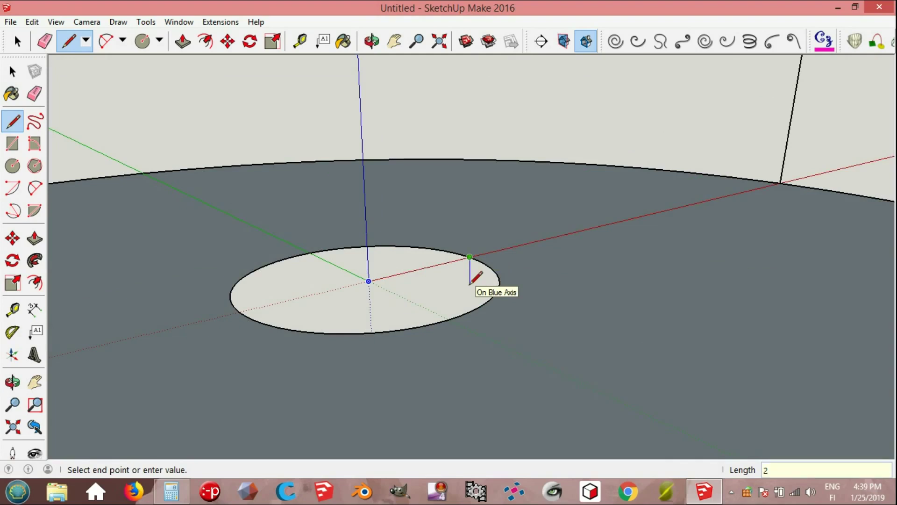
left_click(470, 283)
scroll(606, 301, "up", 2)
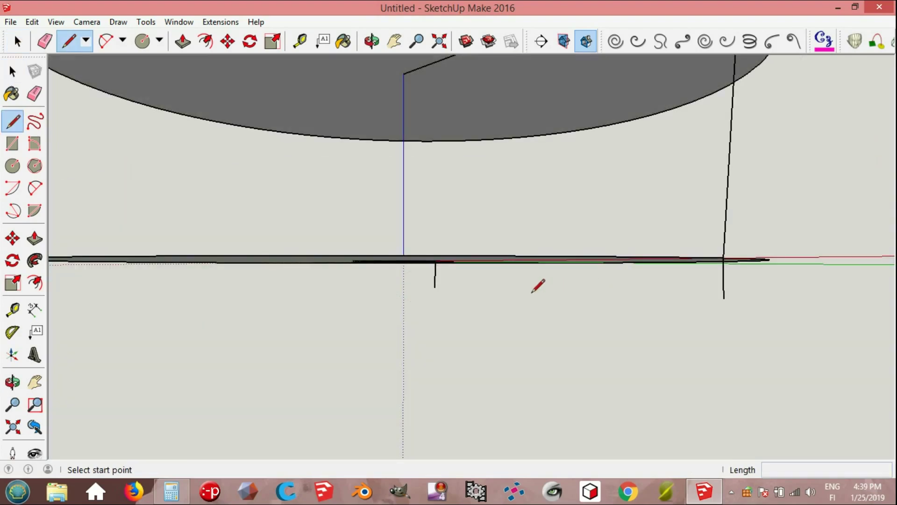
left_click(435, 286)
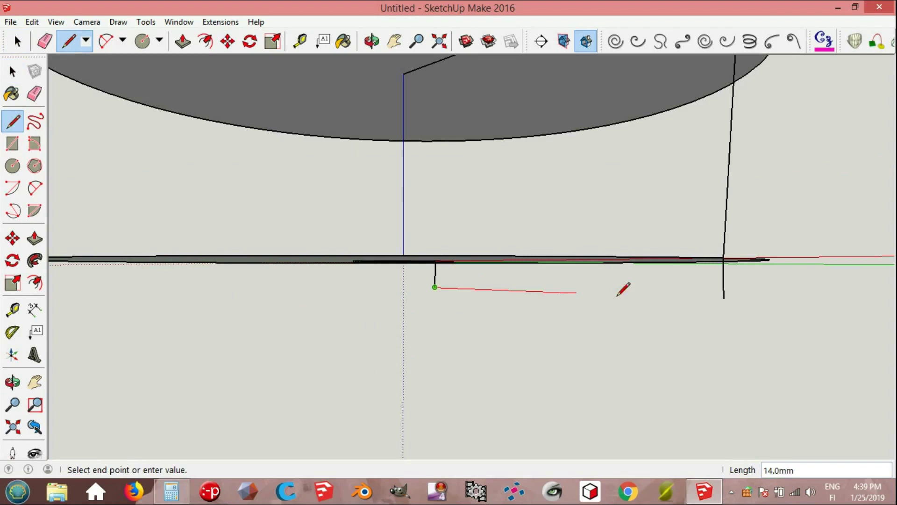
left_click(723, 297)
key("space")
mouse_move(618, 243)
middle_mouse_down()
mouse_move(552, 290)
mouse_move(574, 301)
middle_mouse_up()
key("Delete")
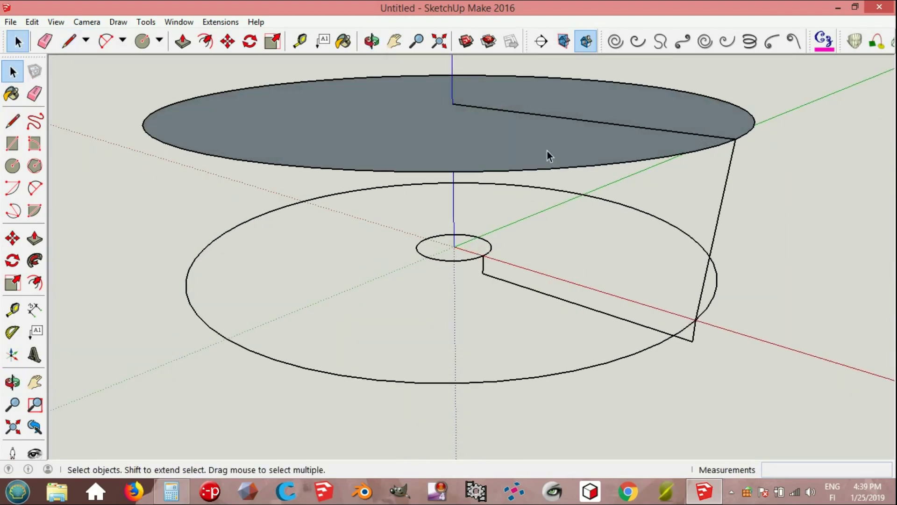
- Delete the top disk's face and add a 5.6 mm rim lip with a 2 mm drop
left_click(547, 150)
key("Delete")
mouse_move(665, 312)
middle_mouse_down()
mouse_move(697, 325)
mouse_move(680, 274)
middle_mouse_up()
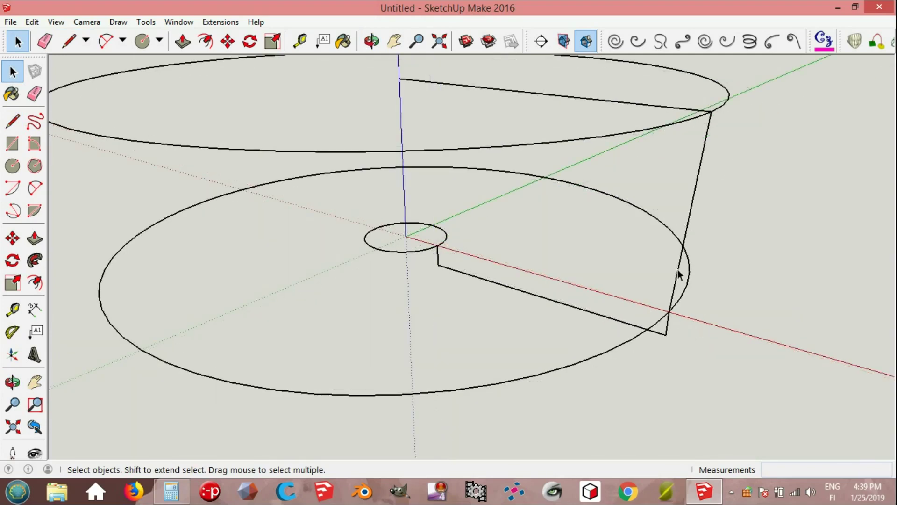
key("l")
left_click(711, 111)
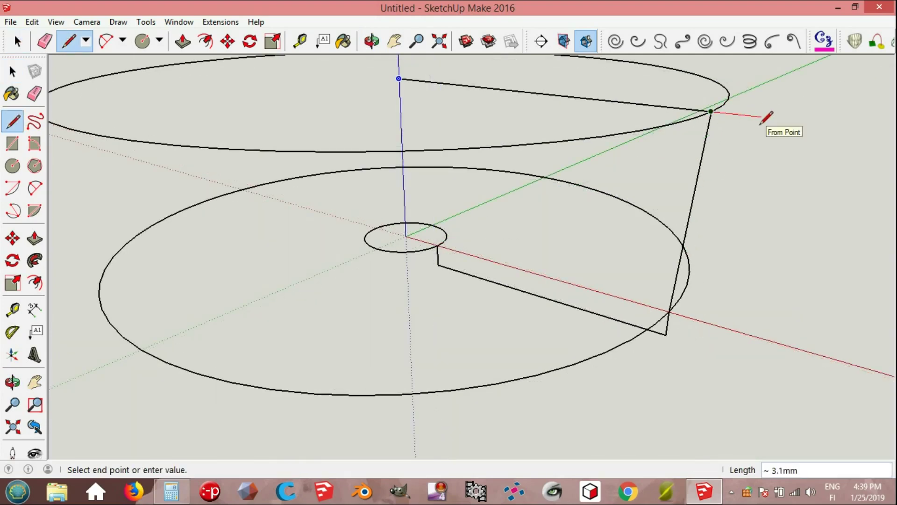
type("5.")
type("6")
key("Return")
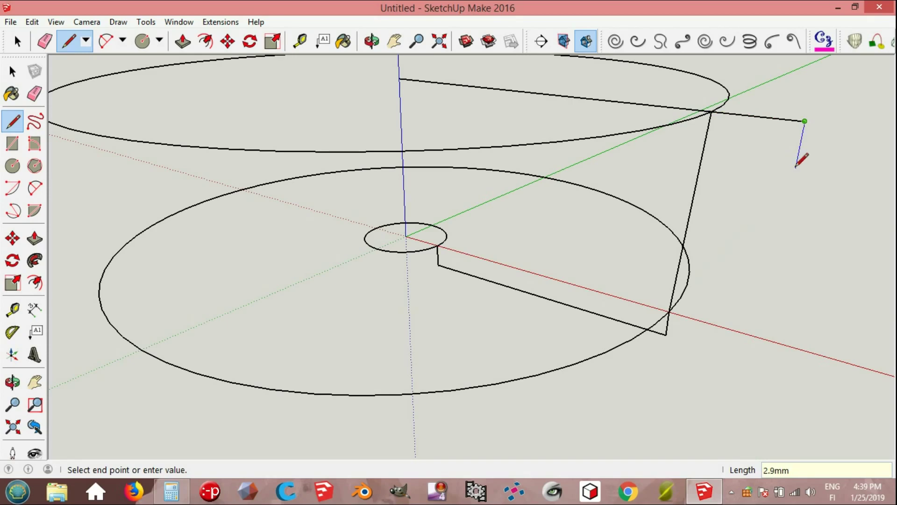
type("2")
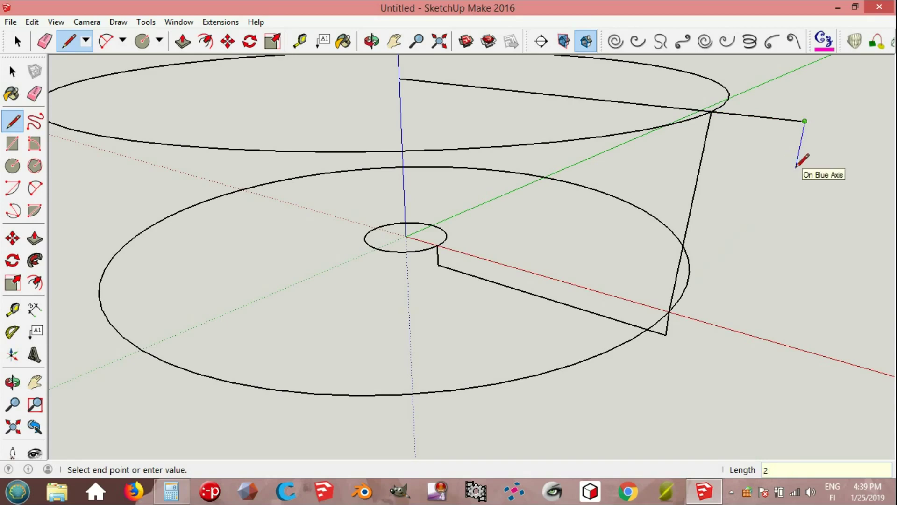
key("Return")
key("Escape")
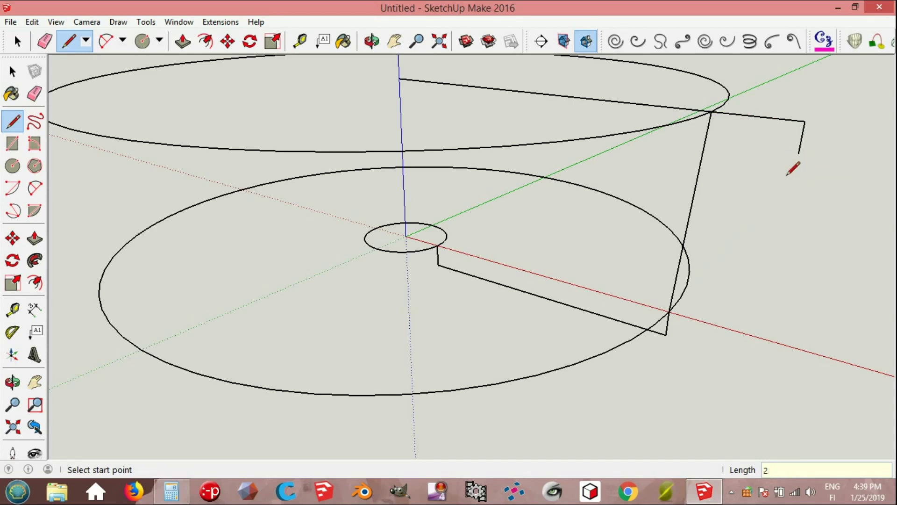
- Extend the base 2 mm outward and erase the stray edges and both lower circles
left_click(665, 334)
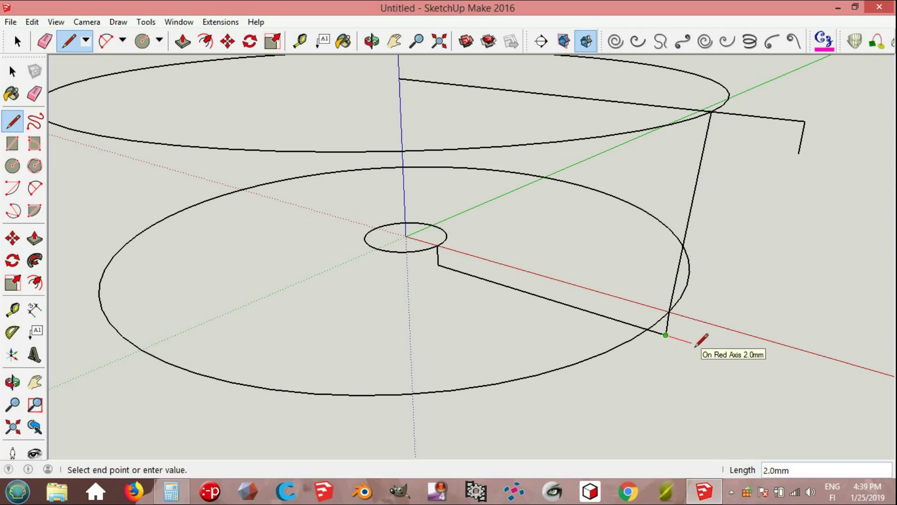
left_click(693, 343)
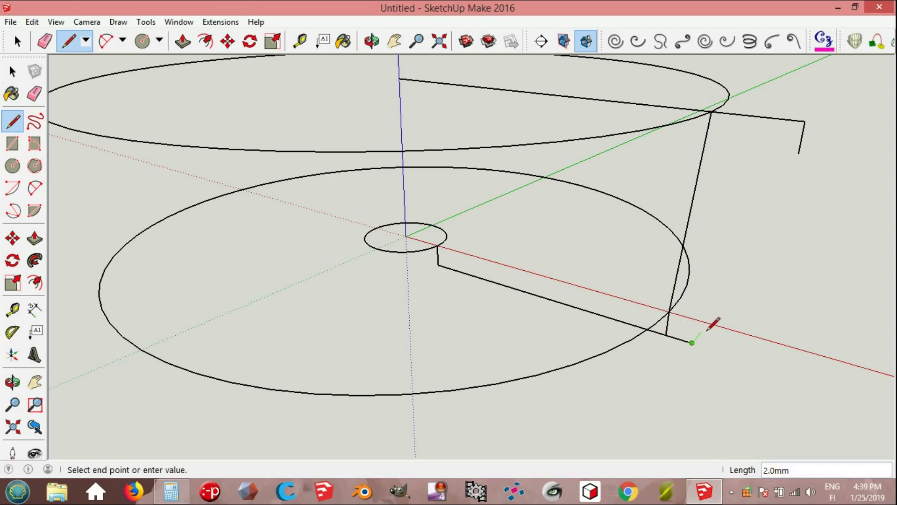
key("space")
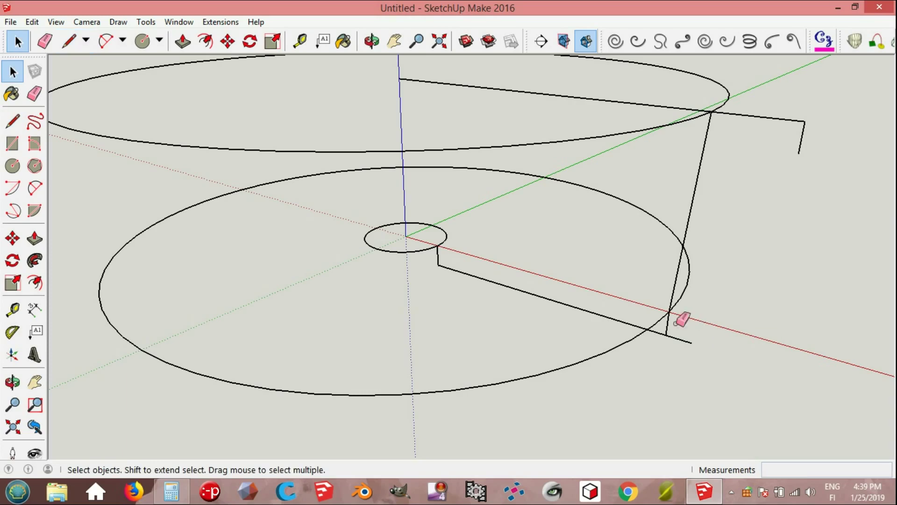
key("e")
left_click(668, 324)
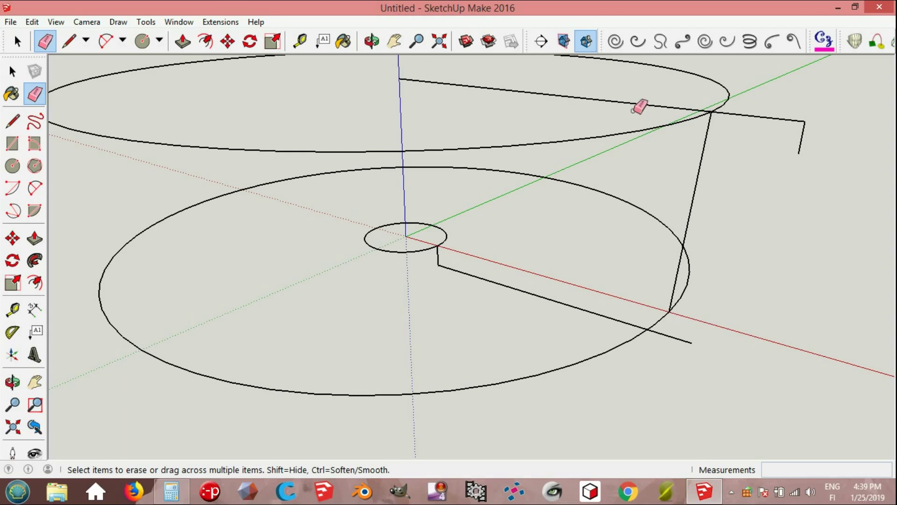
left_click(636, 105)
left_click(576, 349)
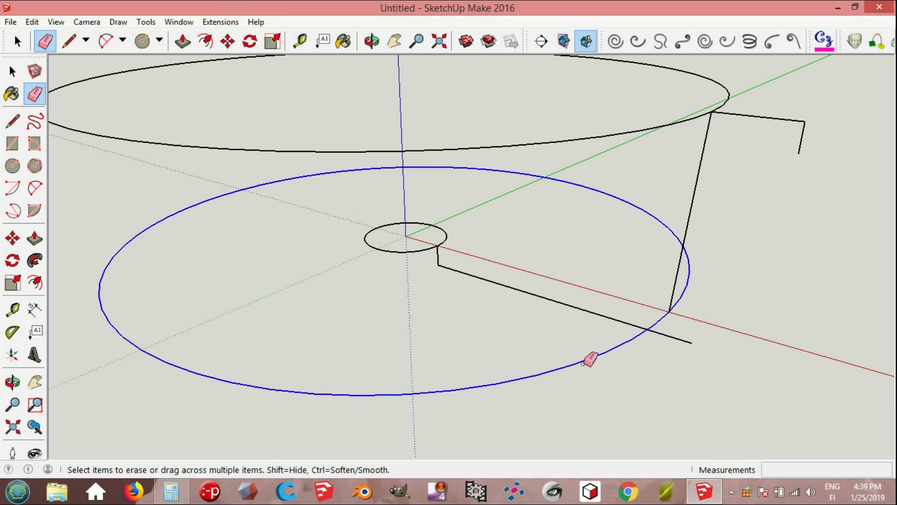
left_click(423, 251)
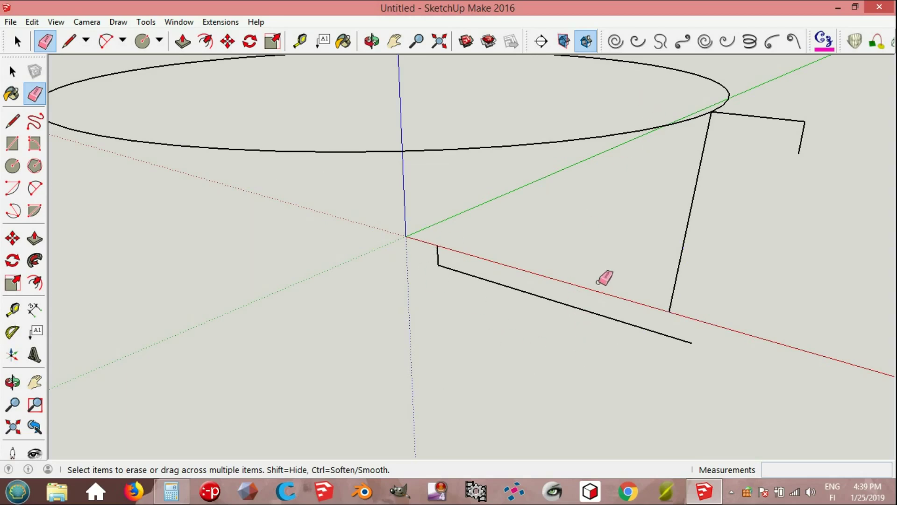
- Add a short edge, an arc for the curved outer wall, and close the profile
key("l")
left_click(692, 342)
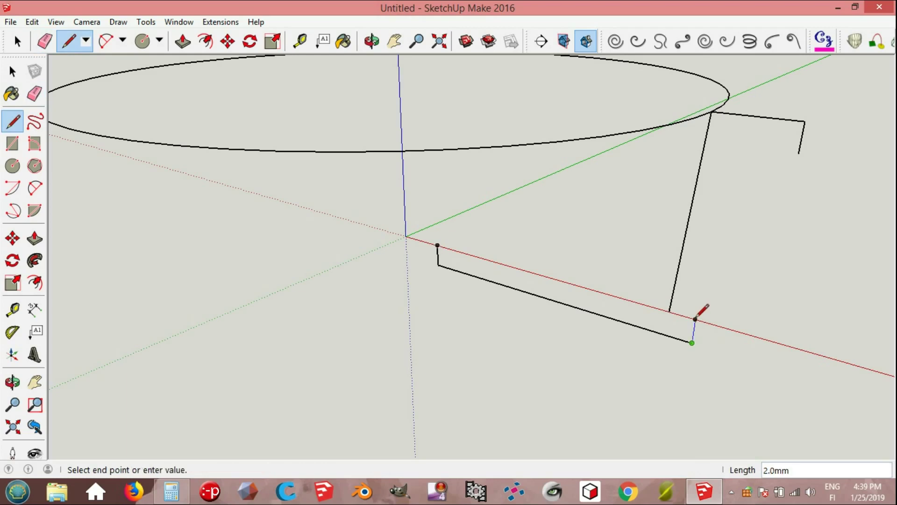
left_click(695, 319)
key("shift+p")
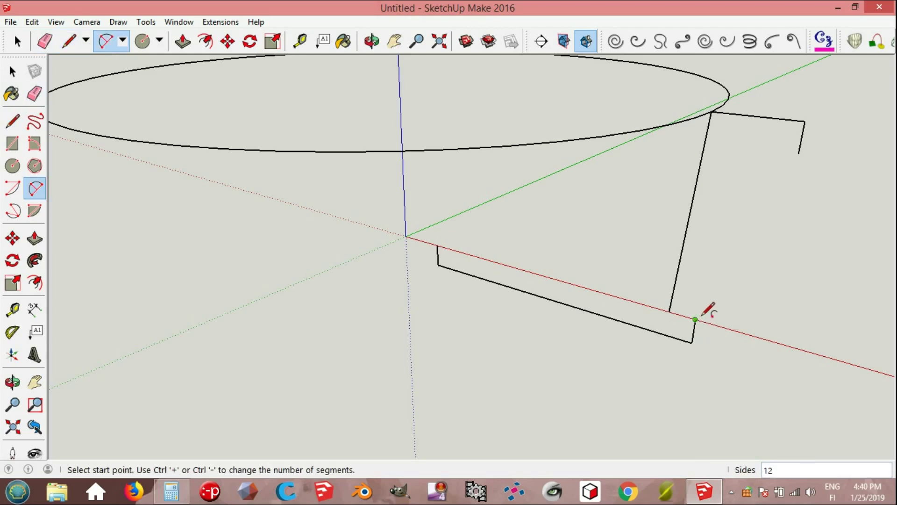
left_click(798, 153)
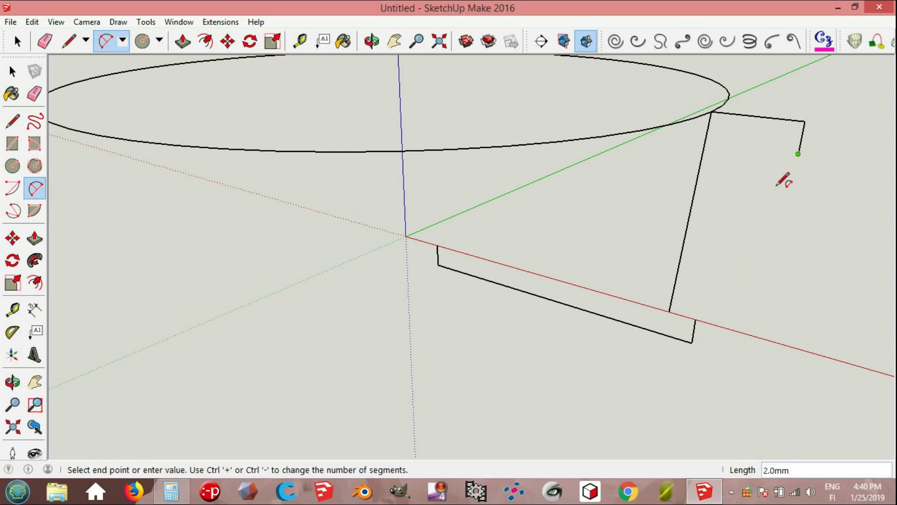
left_click(696, 318)
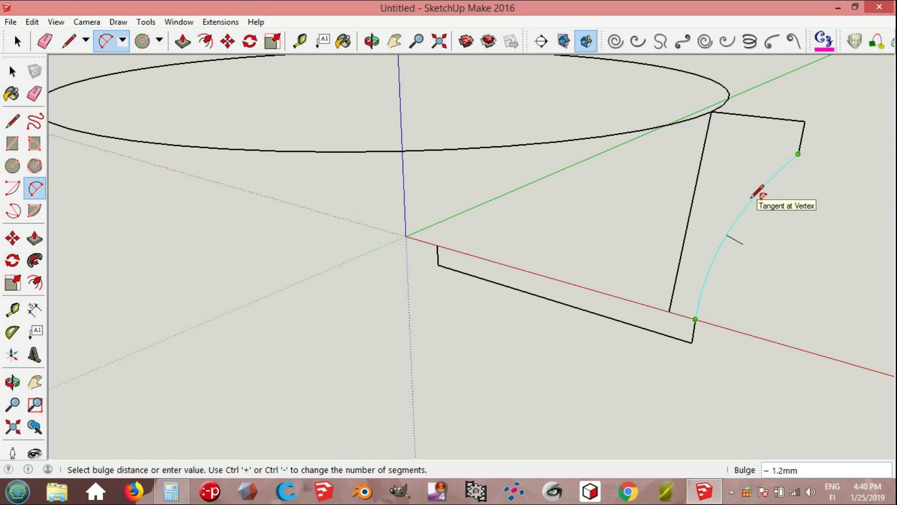
left_click(759, 191)
key("l")
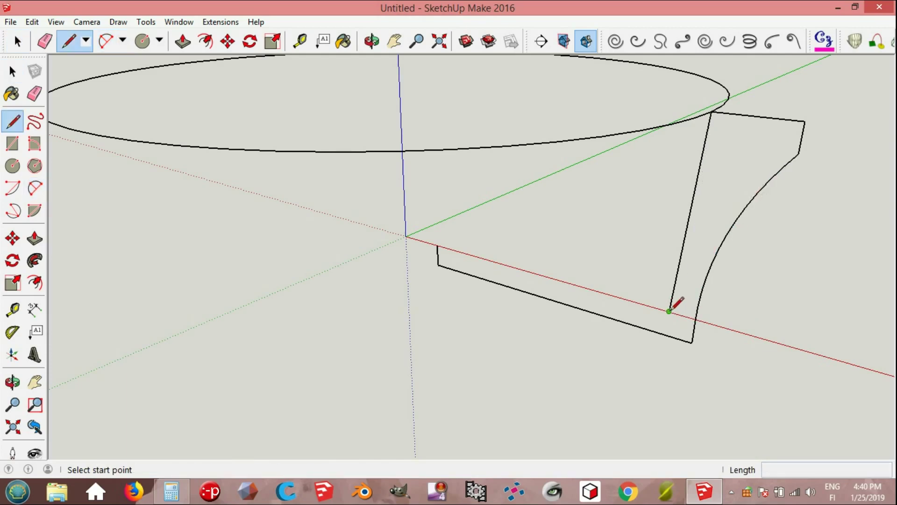
left_click(669, 310)
left_click(437, 246)
- Follow Me the profile face around the top circle to lathe the cup
key("space")
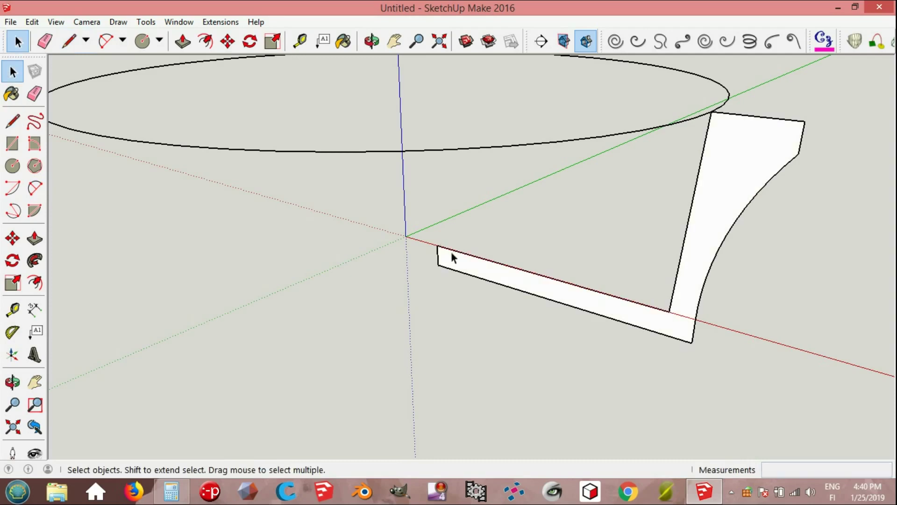
scroll(450, 251, "down", 2)
middle_click_drag(528, 277, 588, 240)
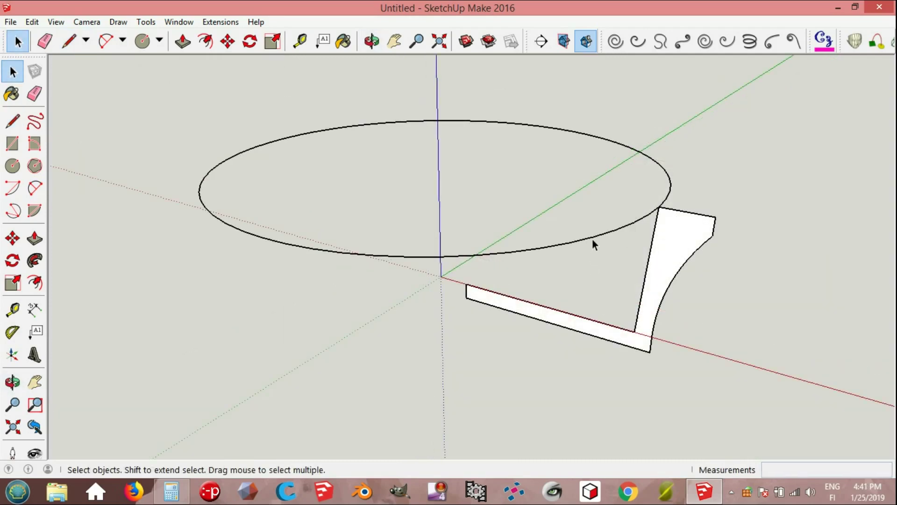
left_click(593, 239)
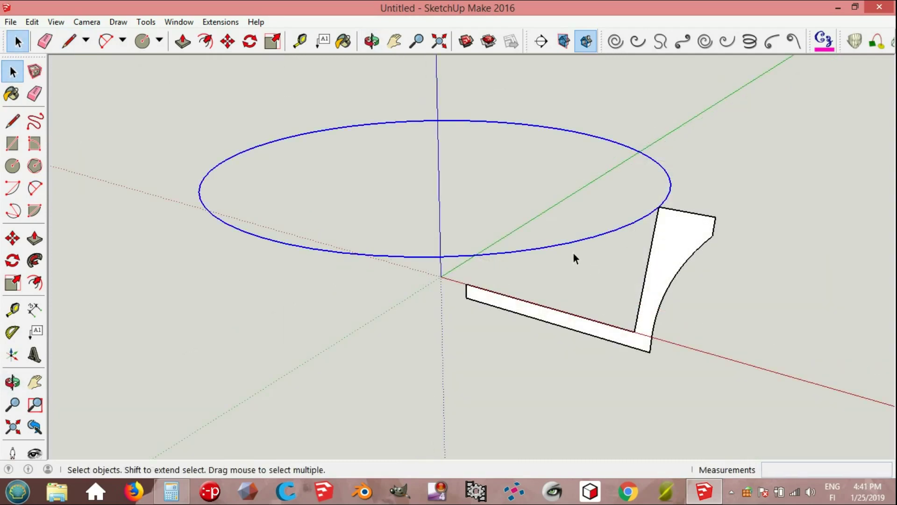
left_click(35, 261)
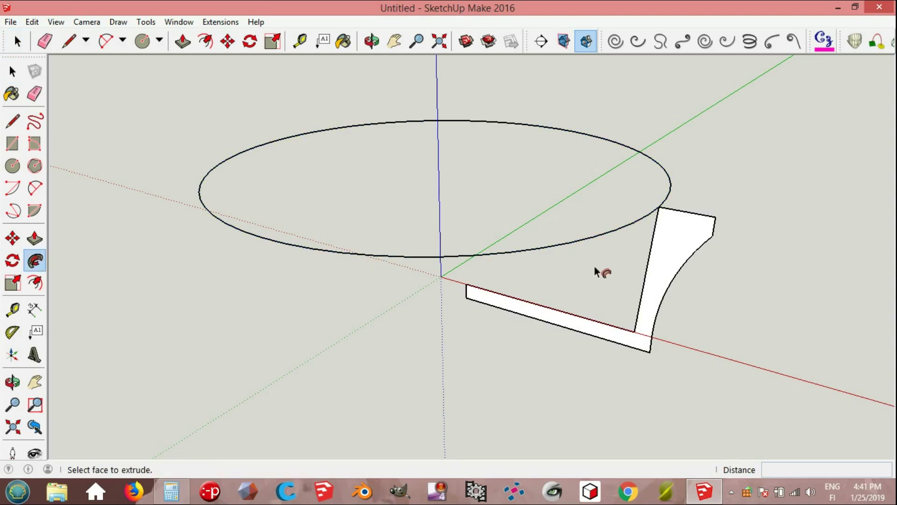
left_click(663, 254)
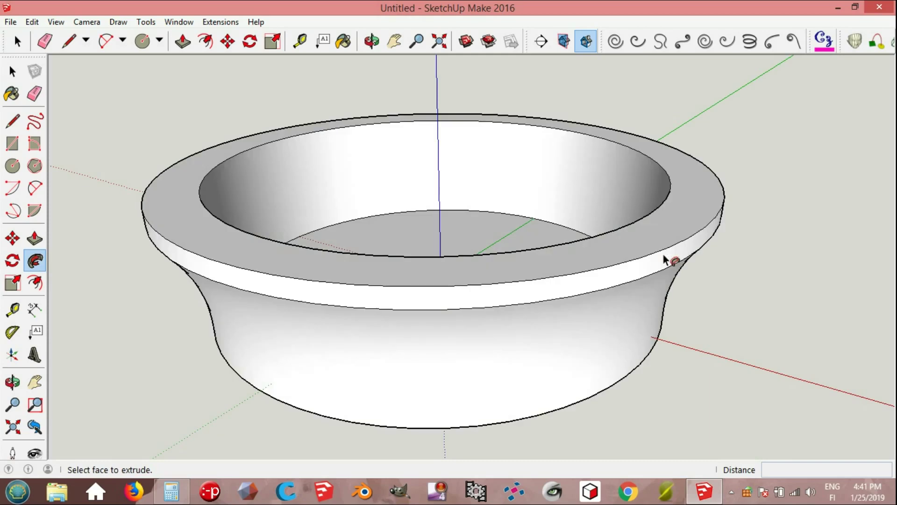
middle_click_drag(531, 176, 519, 220)
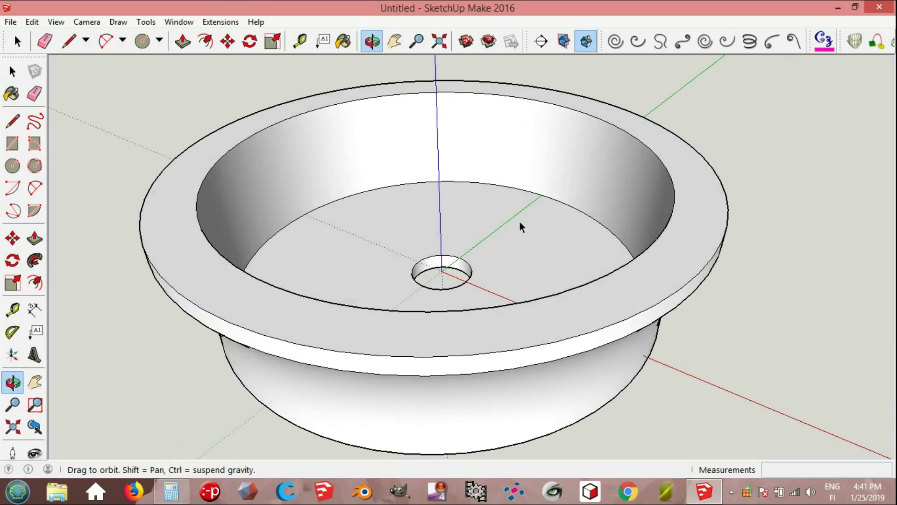
key("space")
left_click(56, 21)
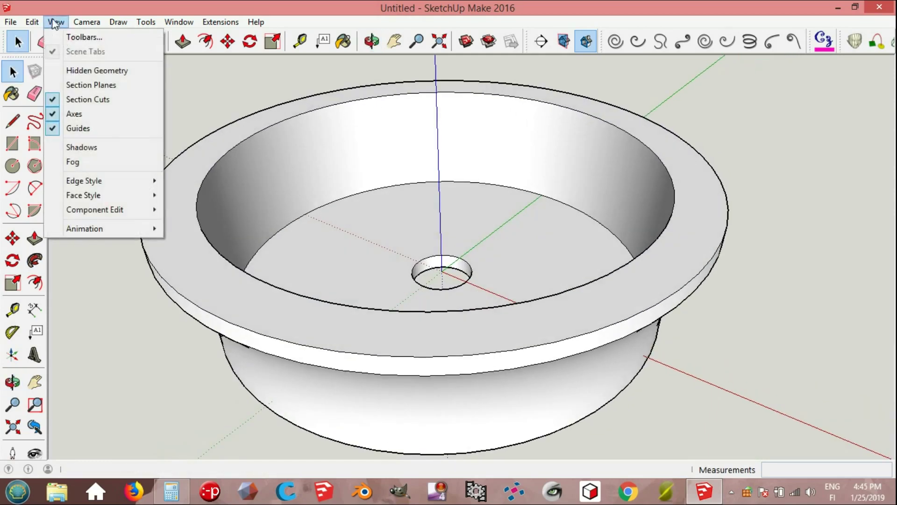
- Show hidden geometry and draw a 15 mm vertical line up from the hole centre
left_click(88, 70)
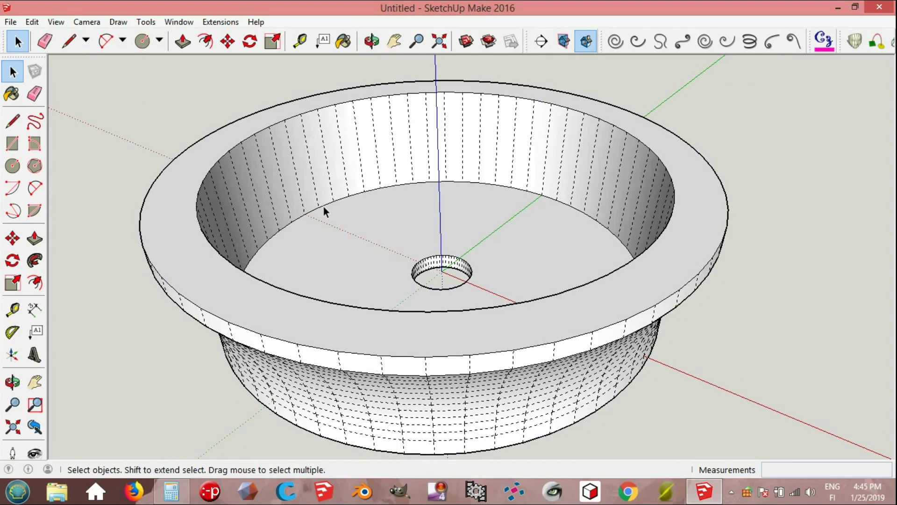
key("l")
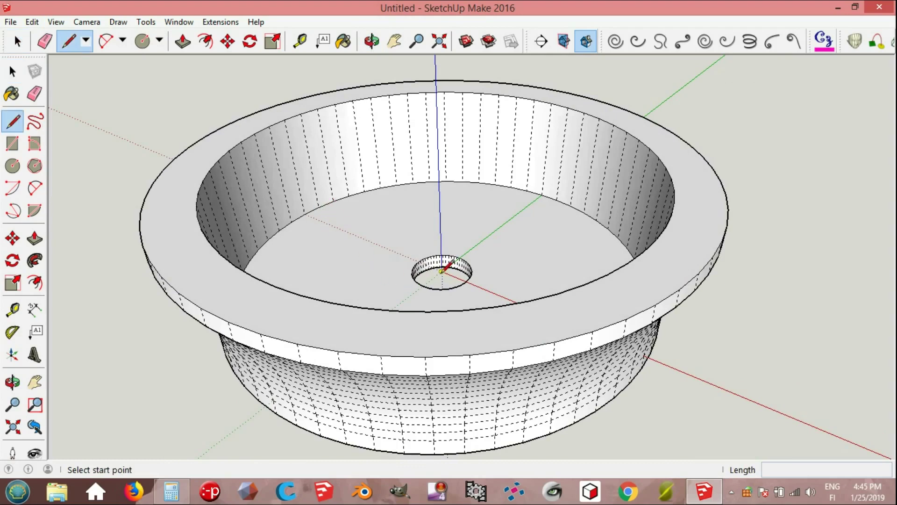
left_click(442, 270)
type("15")
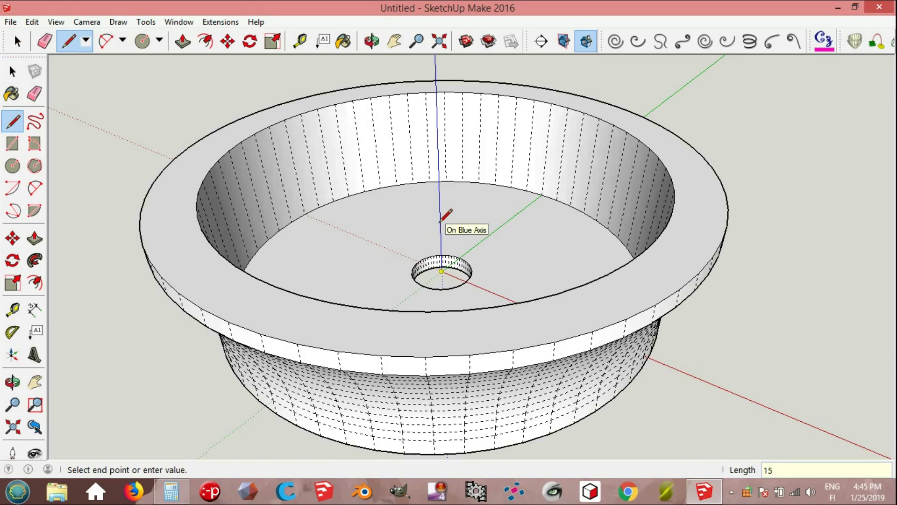
key("Return")
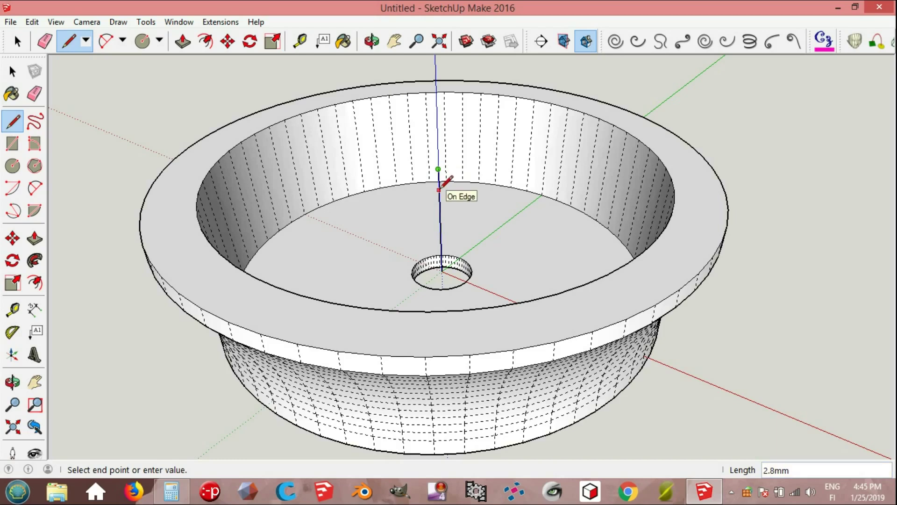
- Mark 2.5 mm and 1 mm steps down the vertical line and start a line toward the wall
type("2.5")
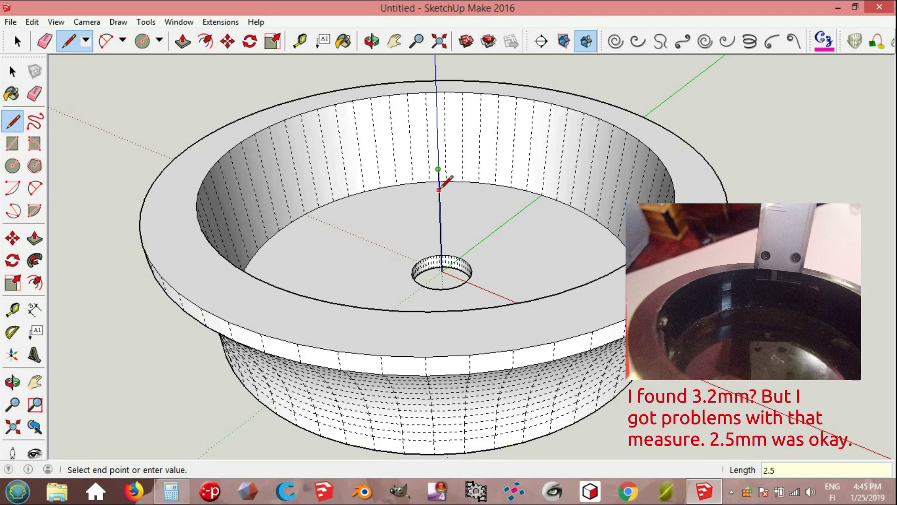
key("Return")
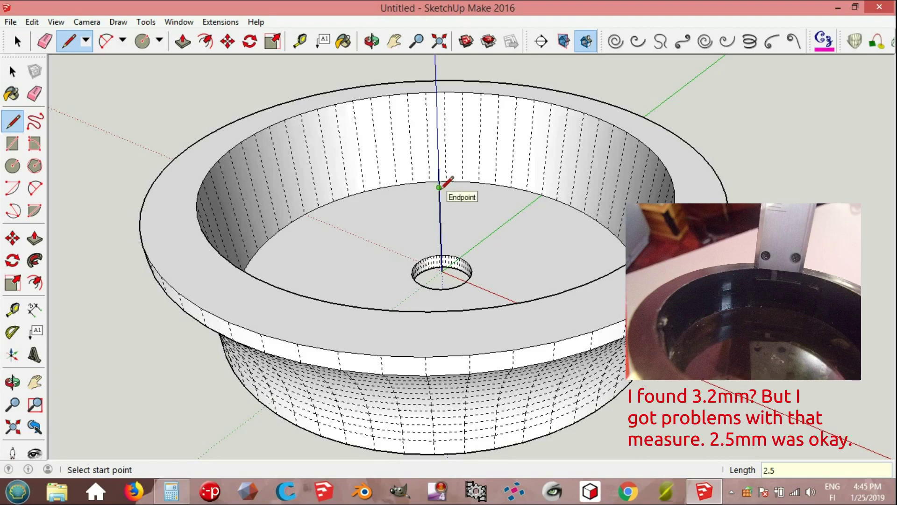
left_click(439, 188)
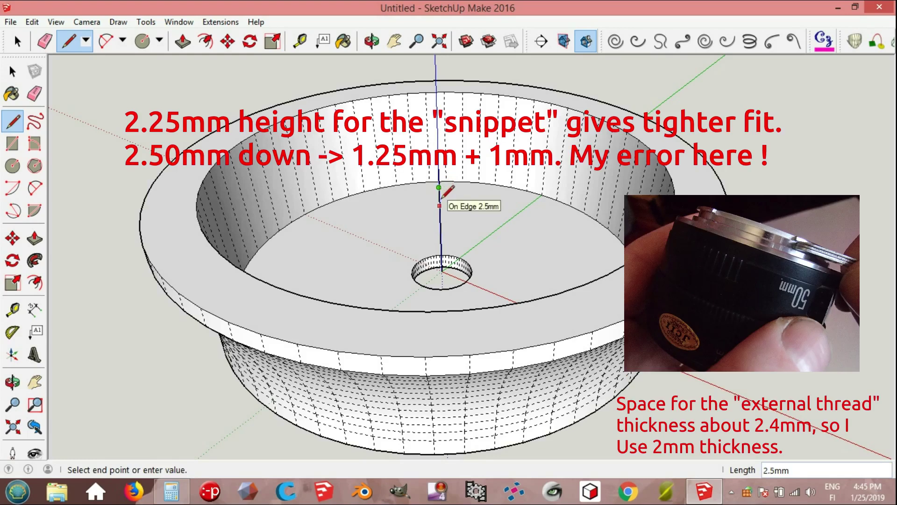
type("1")
key("Return")
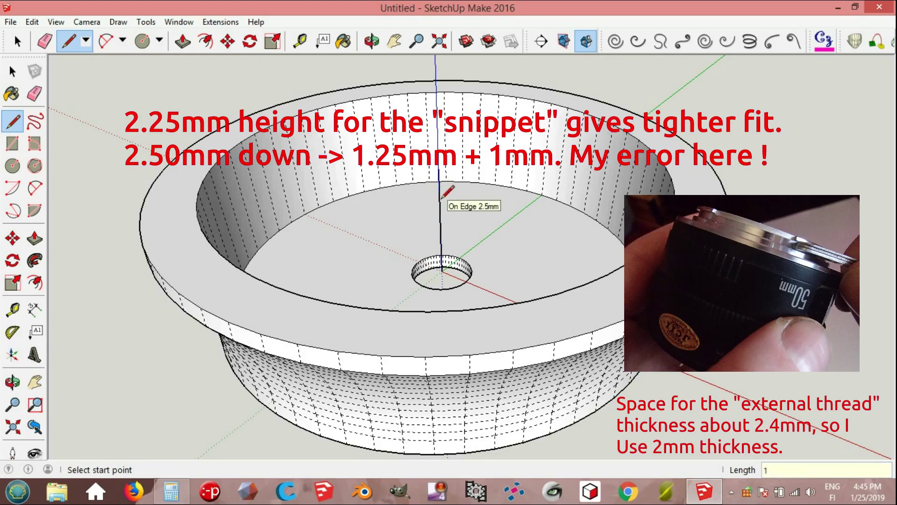
left_click(439, 195)
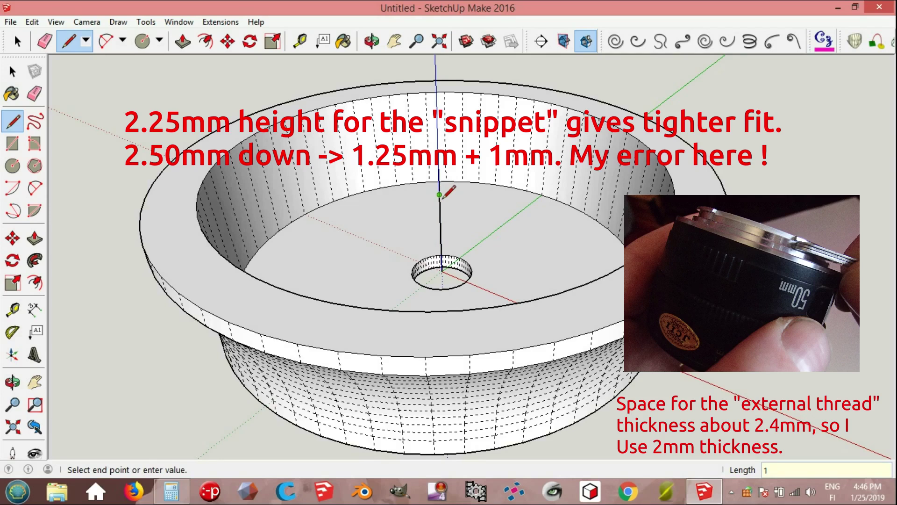
key("Escape")
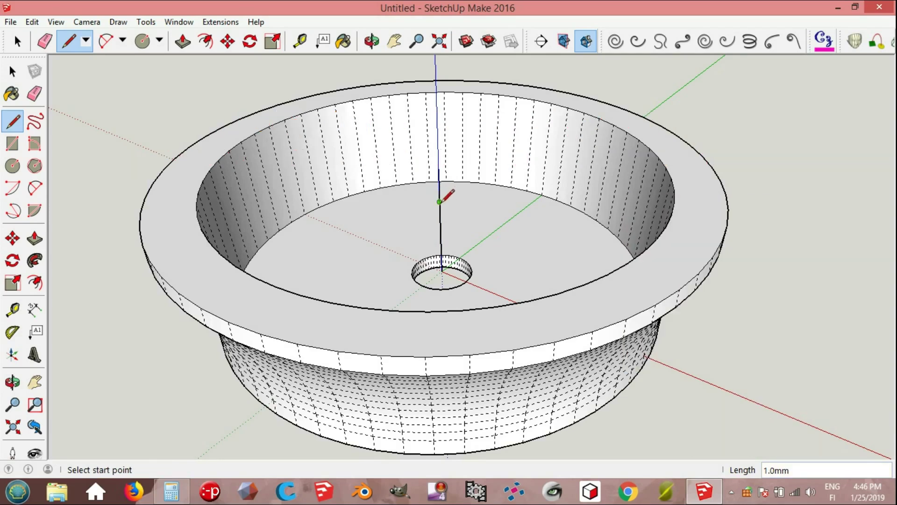
left_click(439, 202)
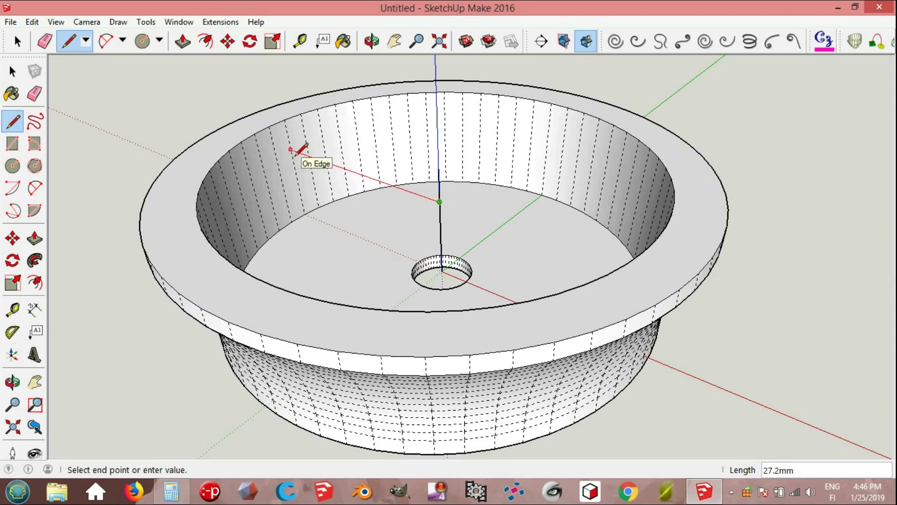
- Draw a thin closed strip about 27.2 mm long from the central axis to the inner wall
left_click(291, 149)
key("Escape")
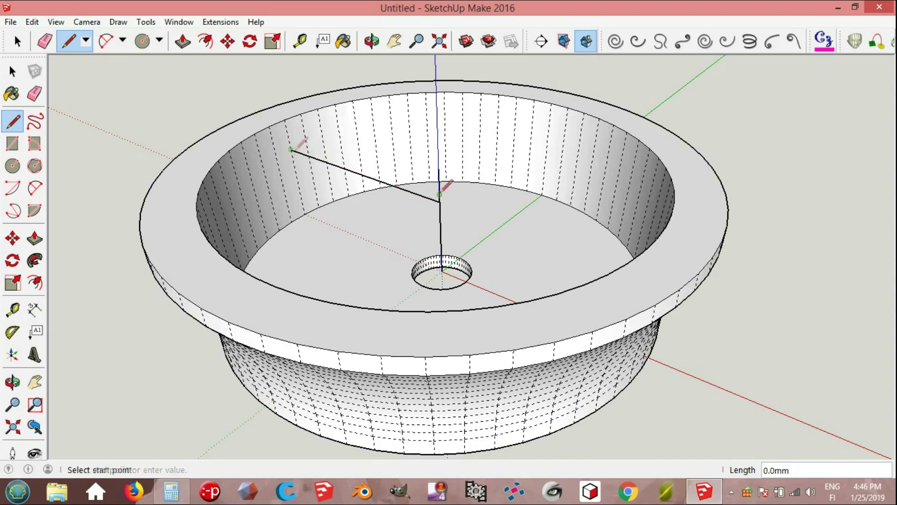
left_click(291, 150)
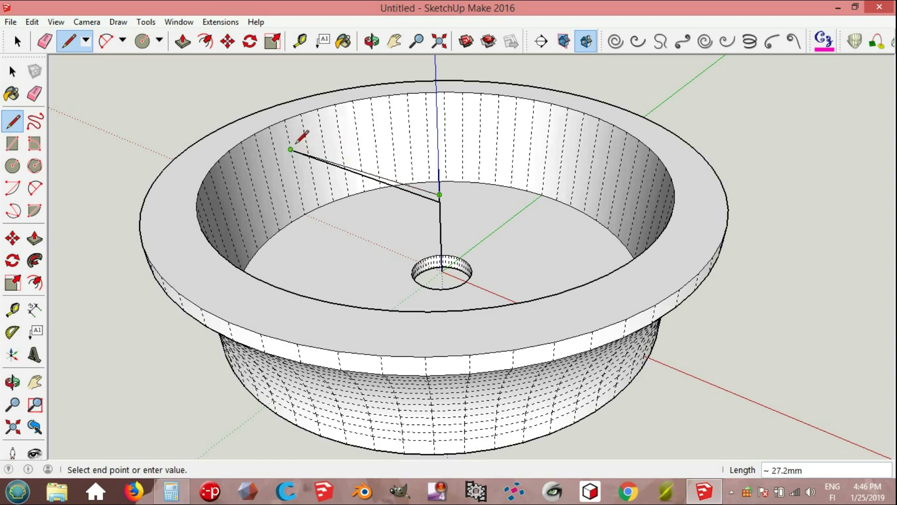
scroll(297, 141, "up", 3)
left_click(290, 142)
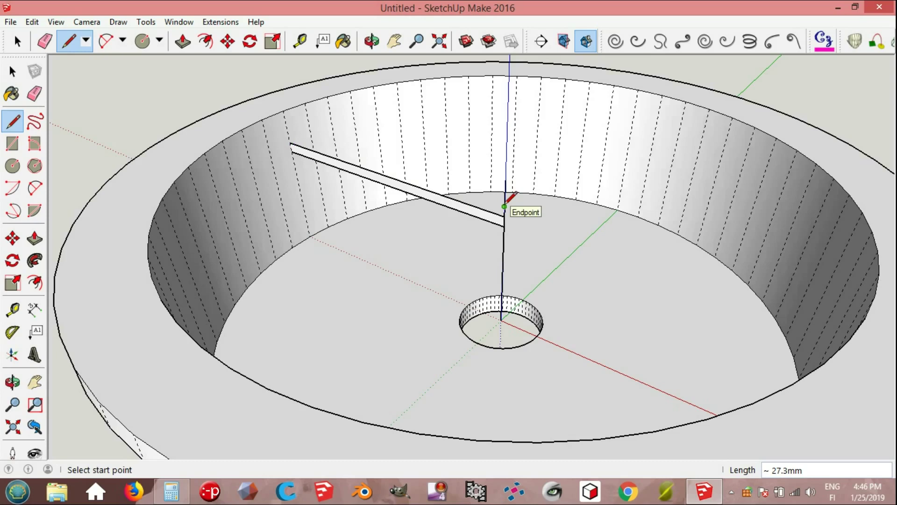
left_click(504, 206)
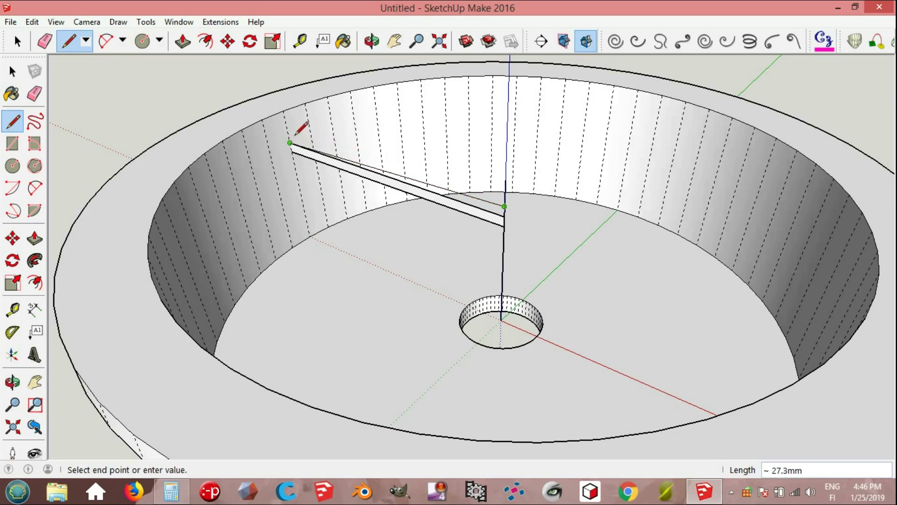
left_click(287, 133)
middle_click_drag(289, 130, 332, 238)
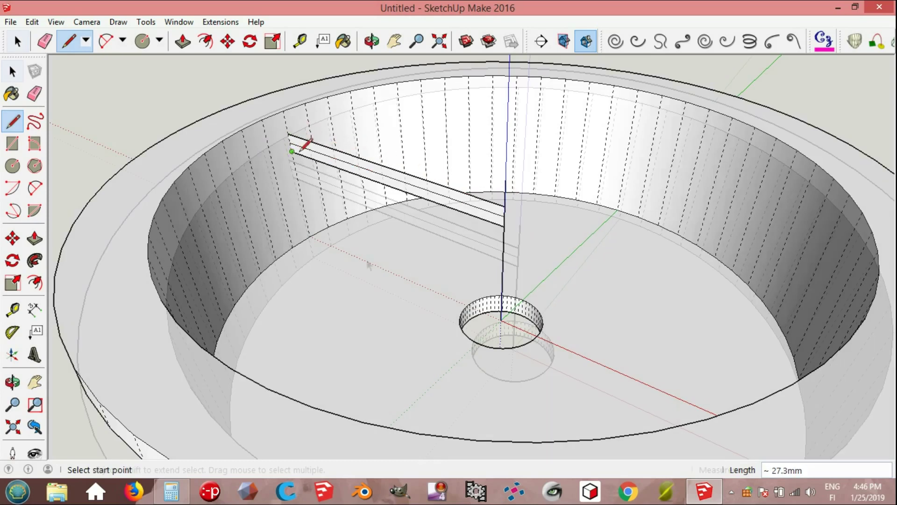
key("space")
key("l")
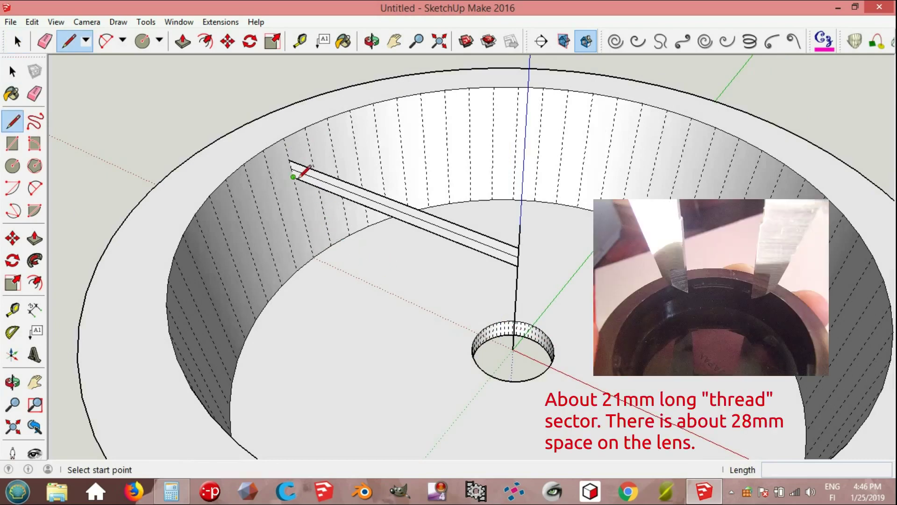
left_click(293, 176)
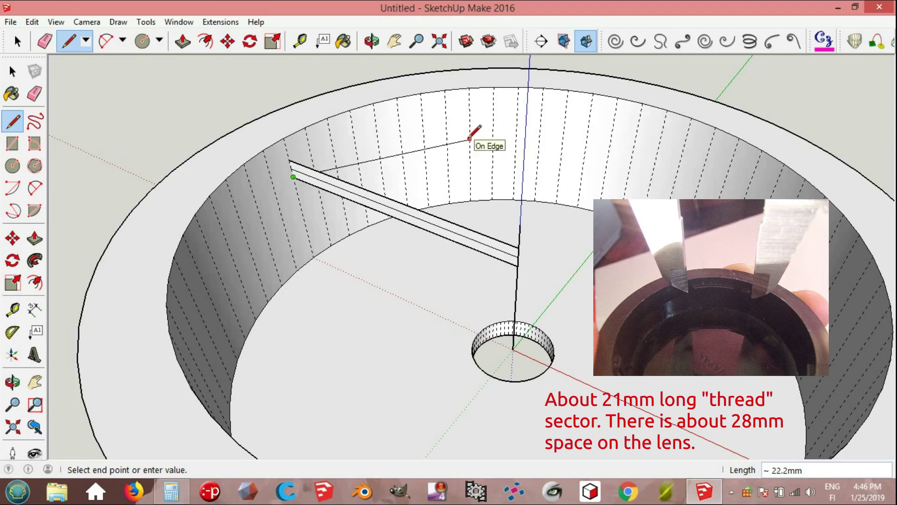
key("space")
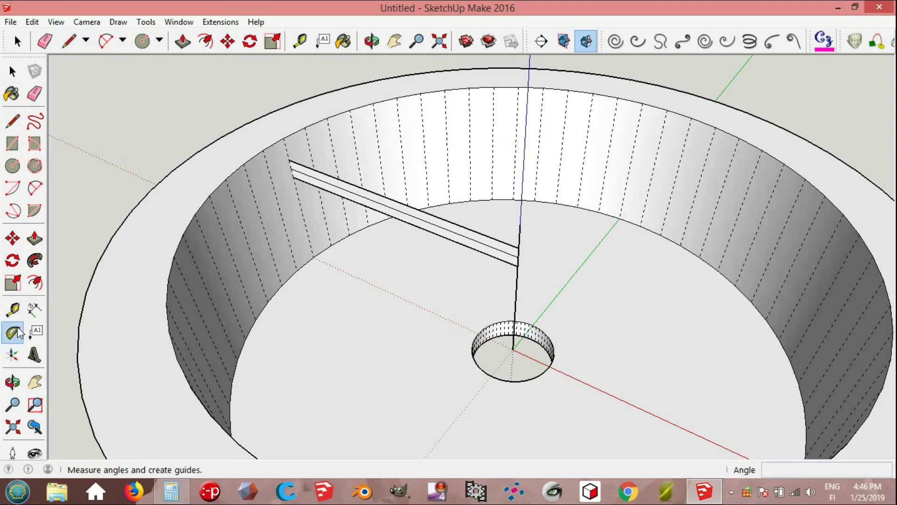
- Place a 45° protractor guide at the strip's inner end and measure the span
left_click(13, 332)
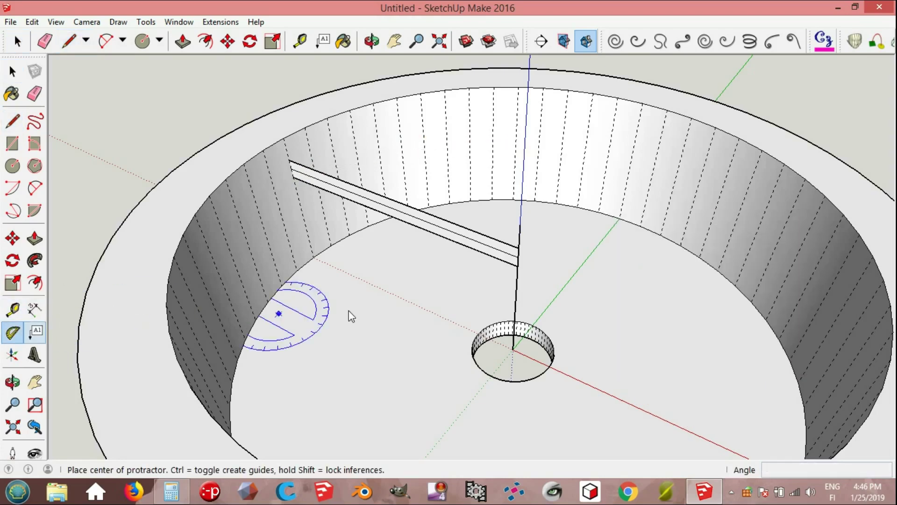
left_click(518, 268)
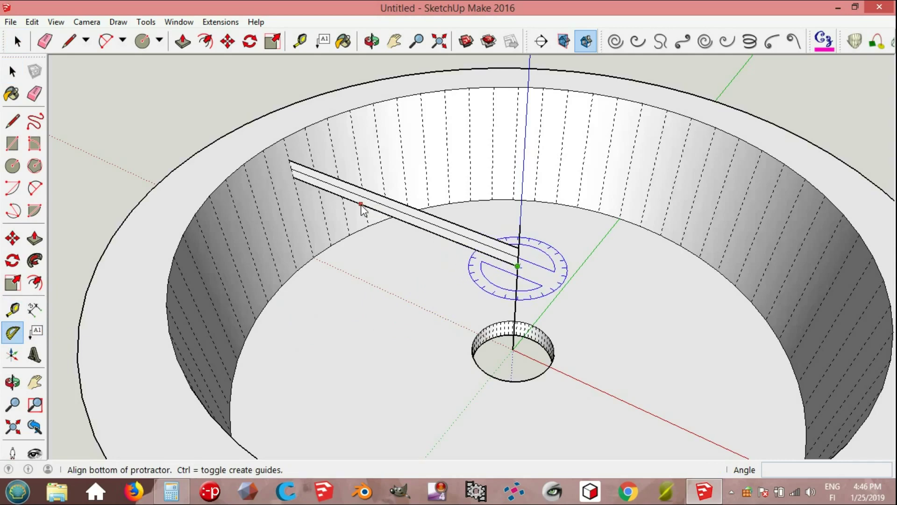
left_click(361, 204)
type("45")
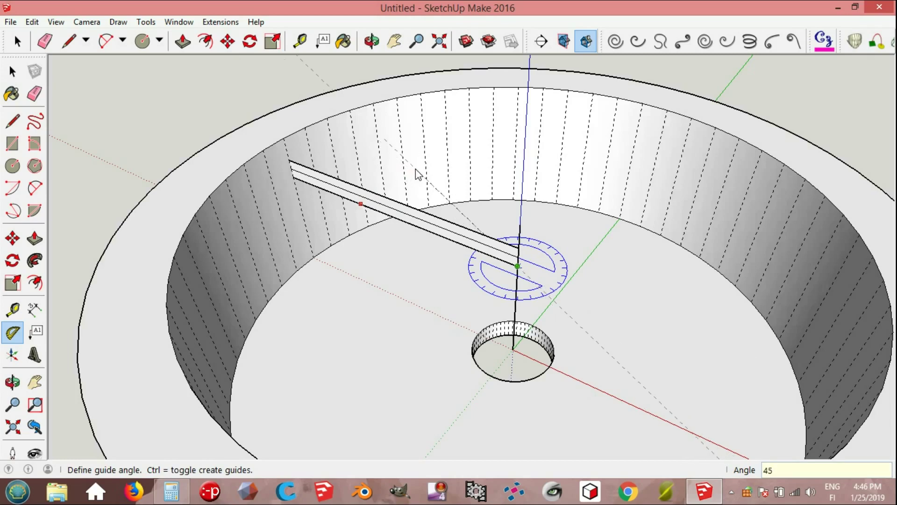
key("Return")
key("l")
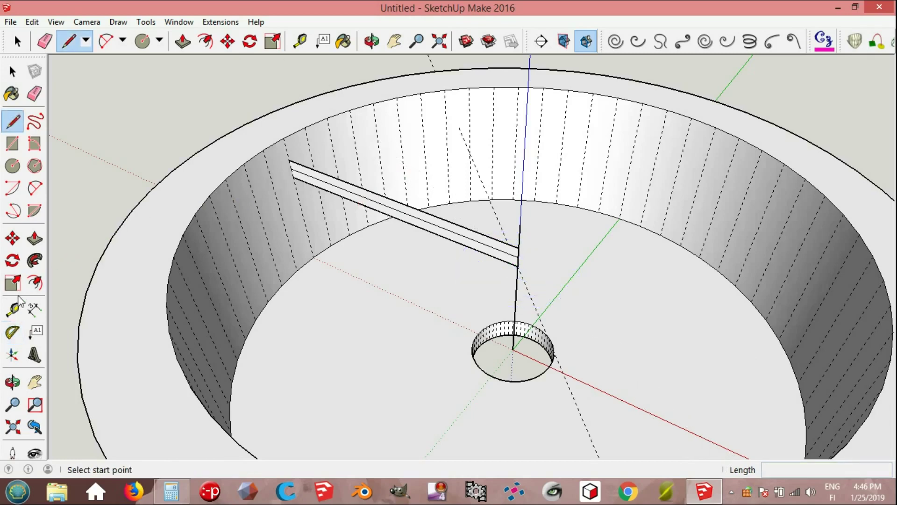
left_click(19, 307)
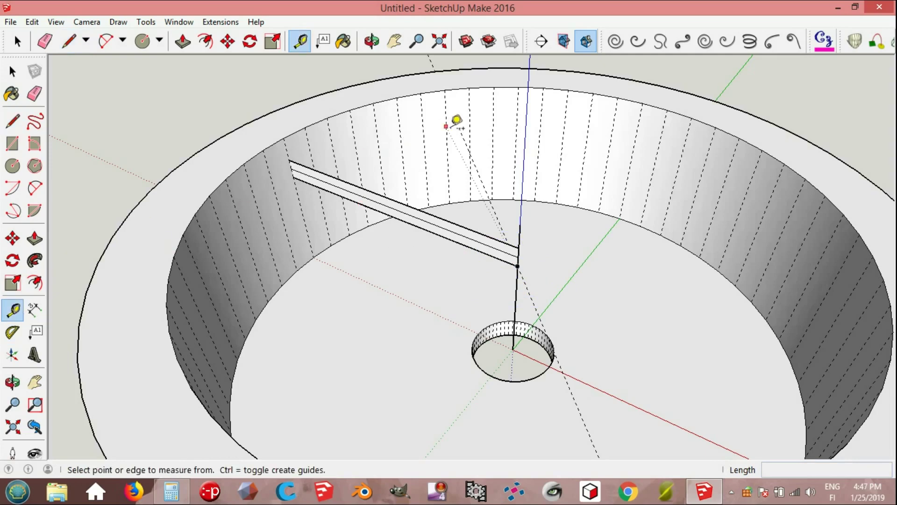
left_click(458, 125)
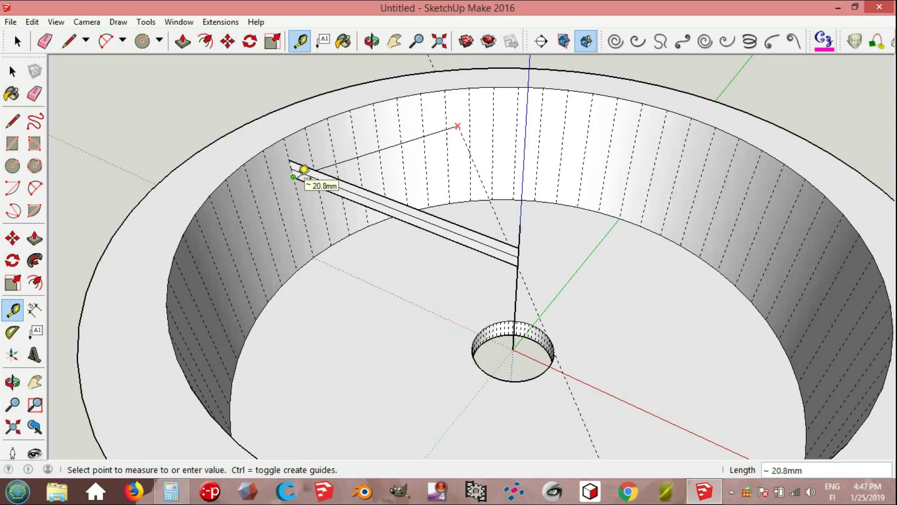
scroll(392, 262, "up", 2)
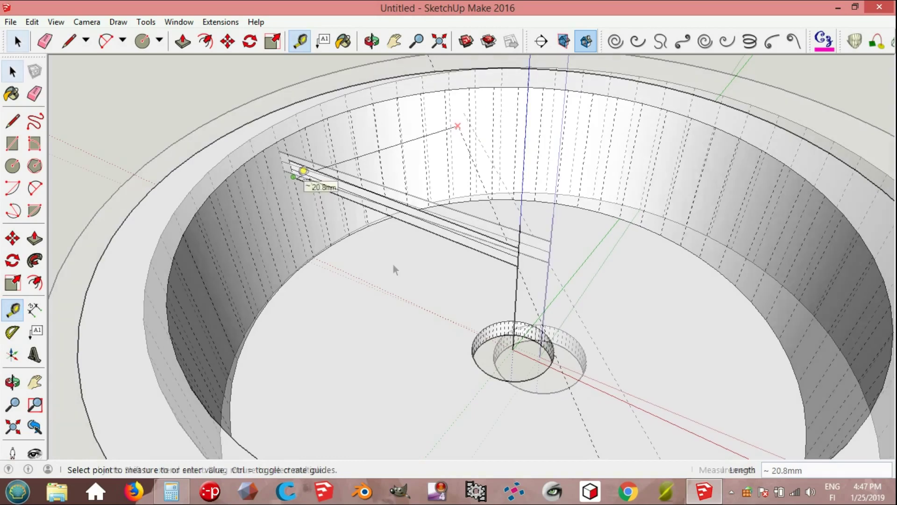
key("space")
- Draw an angled edge from where the 45° guide meets the wall to the centre
key("c")
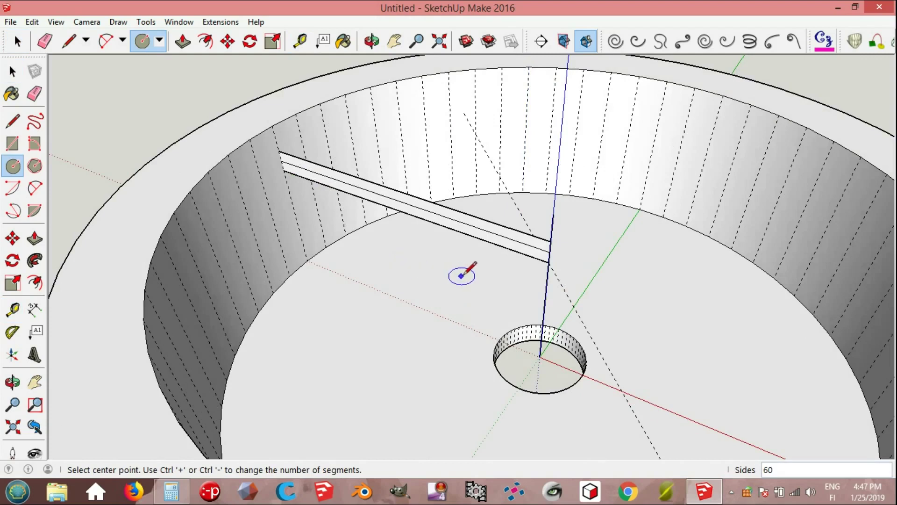
left_click(550, 262)
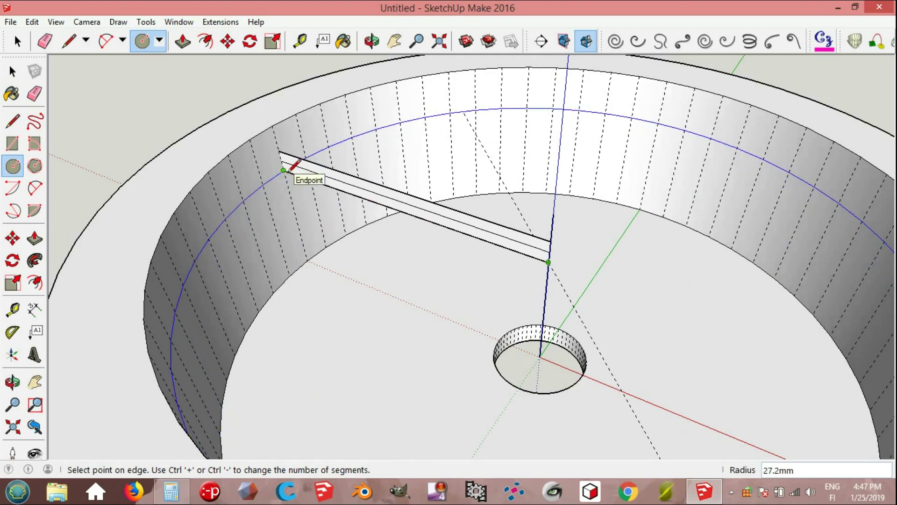
key("Escape")
key("space")
left_click(422, 292)
middle_click_drag(422, 292, 432, 263)
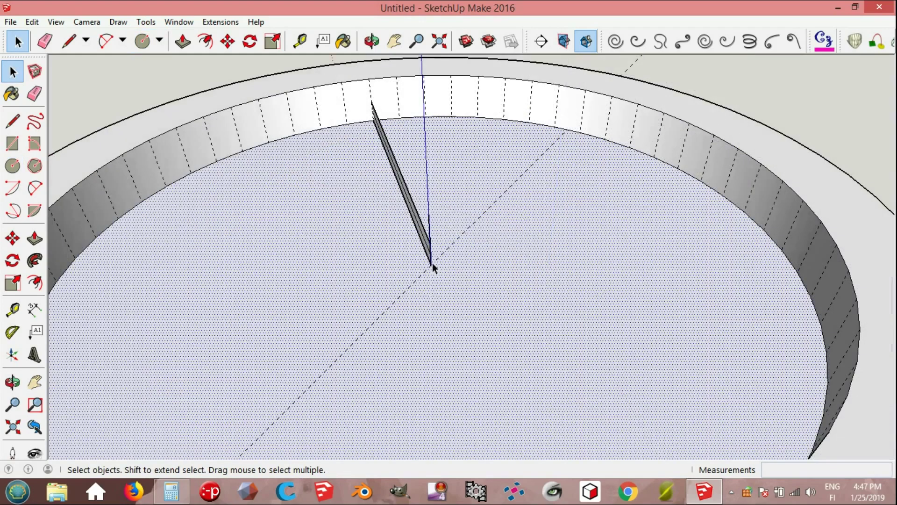
key("l")
left_click(567, 128)
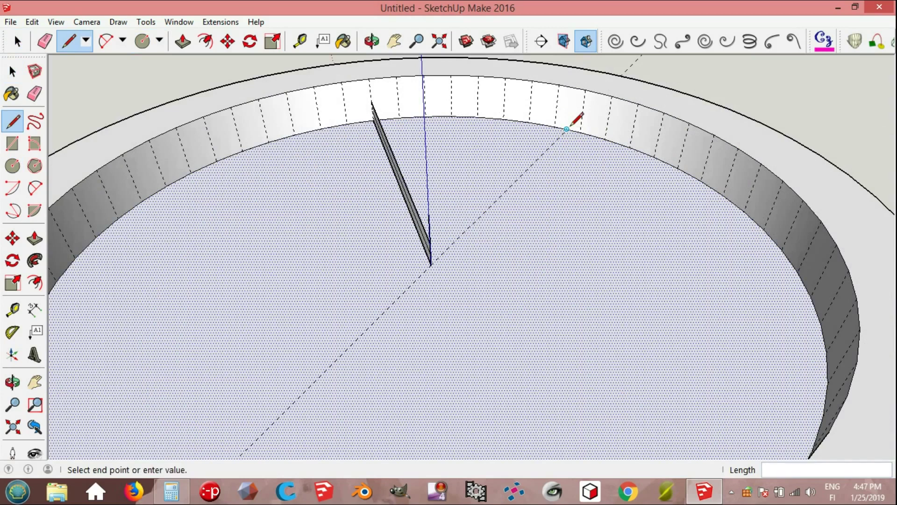
left_click(431, 264)
- Delete the floor face and the triangular face beside the strip, then select the wall arc
key("space")
middle_click_drag(431, 264, 568, 283)
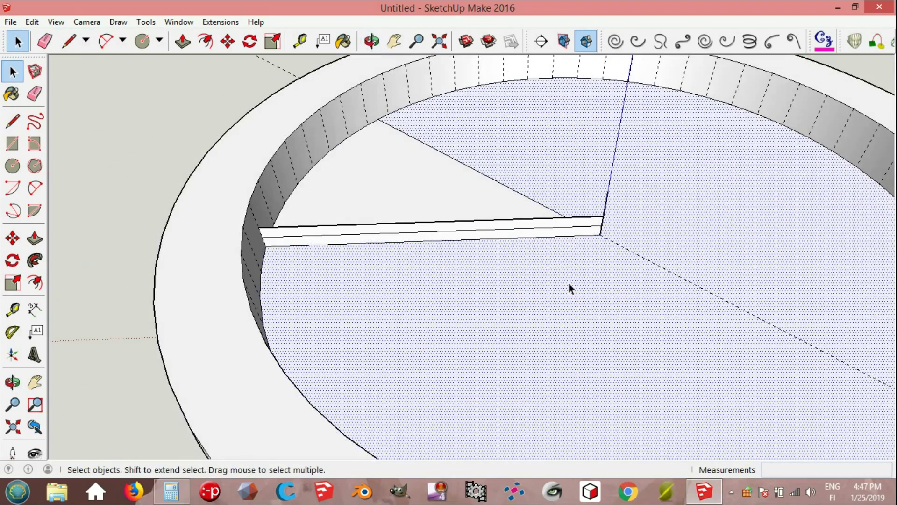
key("Delete")
left_click(398, 208)
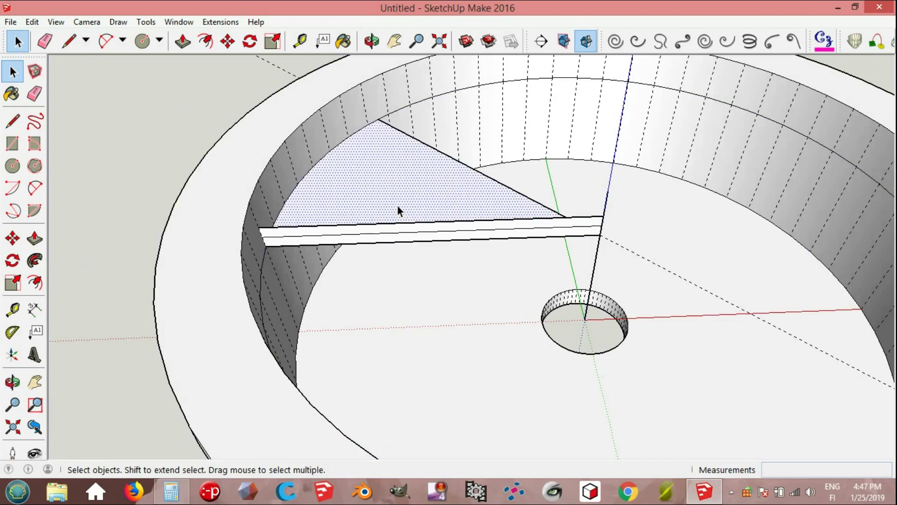
key("Delete")
middle_click_drag(419, 260, 455, 268)
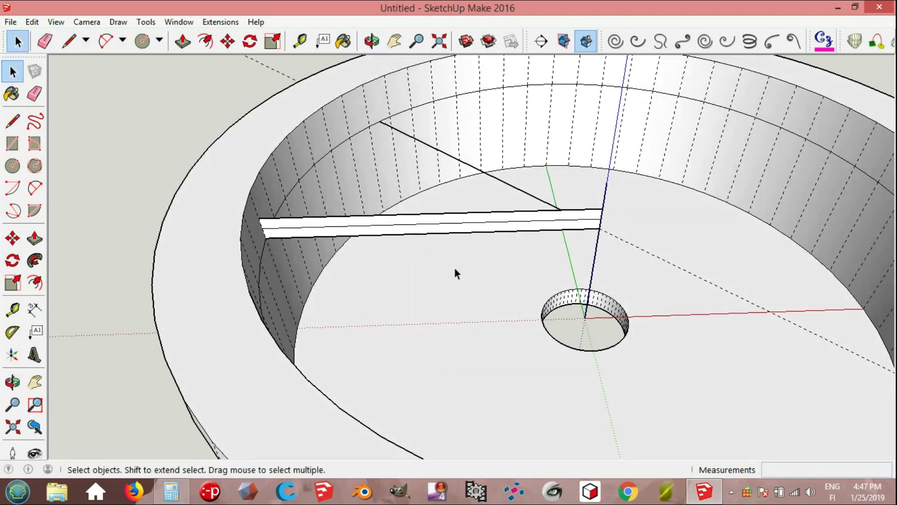
left_click(446, 97)
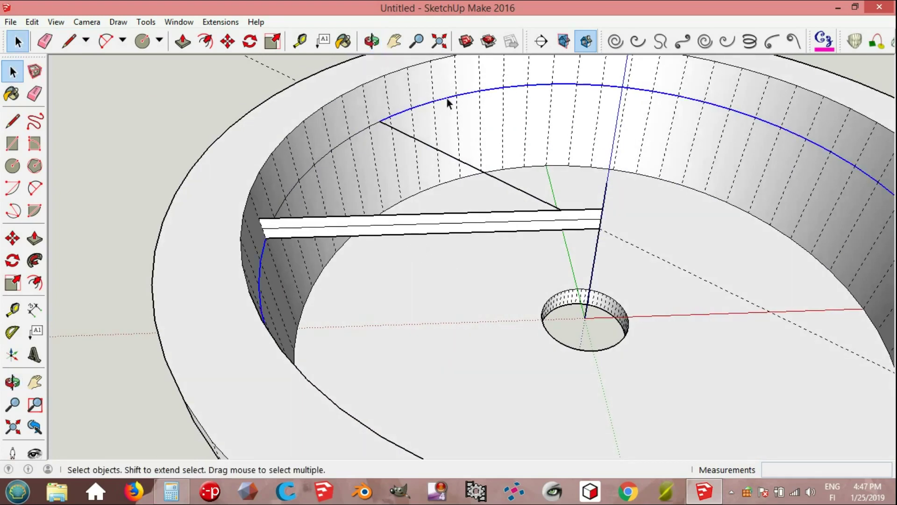
- Delete the stray arc edge and draw 1 mm edges closing the small profile at the strip end
key("Delete")
scroll(313, 246, "up", 5)
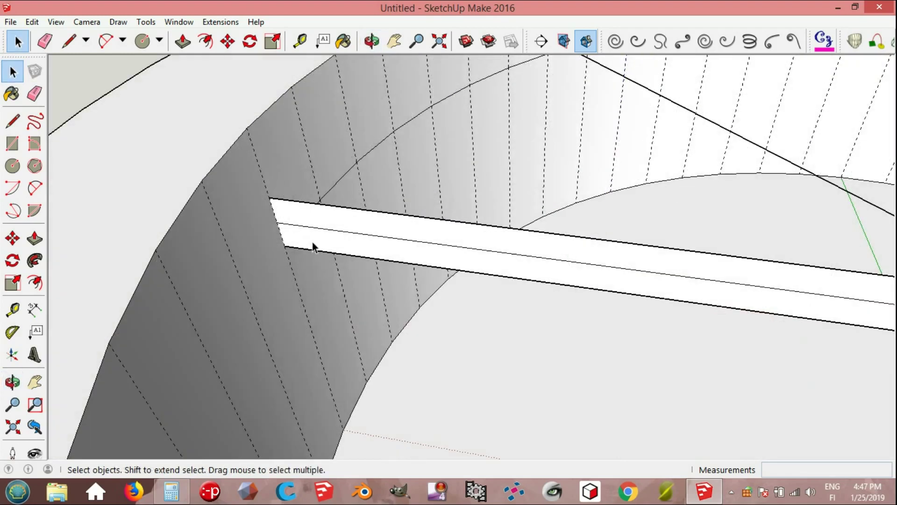
key("l")
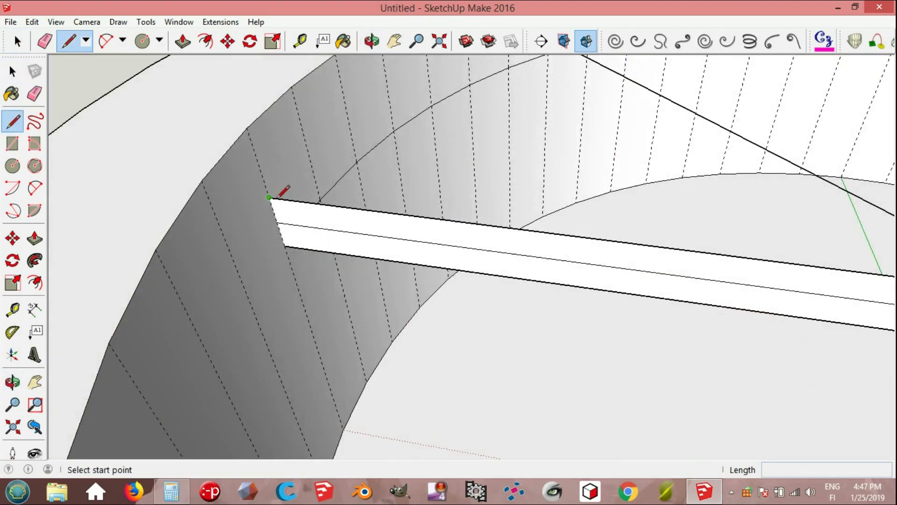
left_click(270, 197)
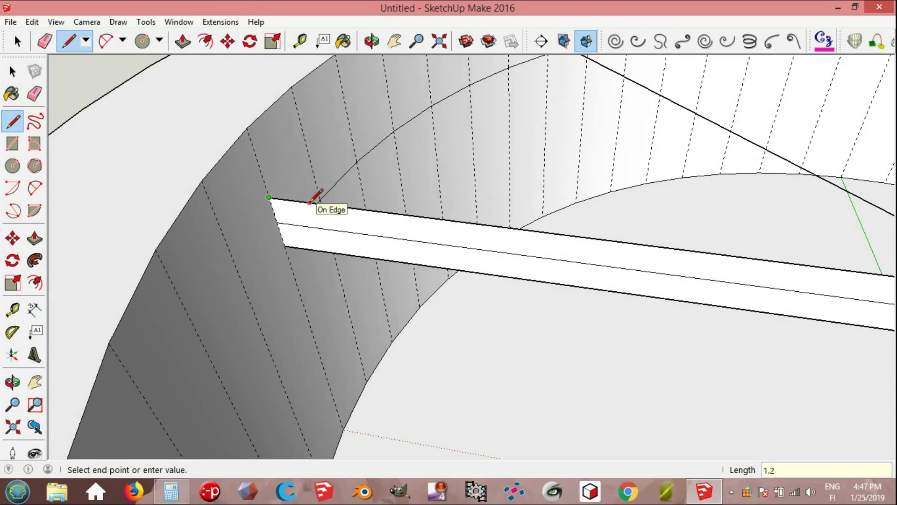
left_click(310, 202)
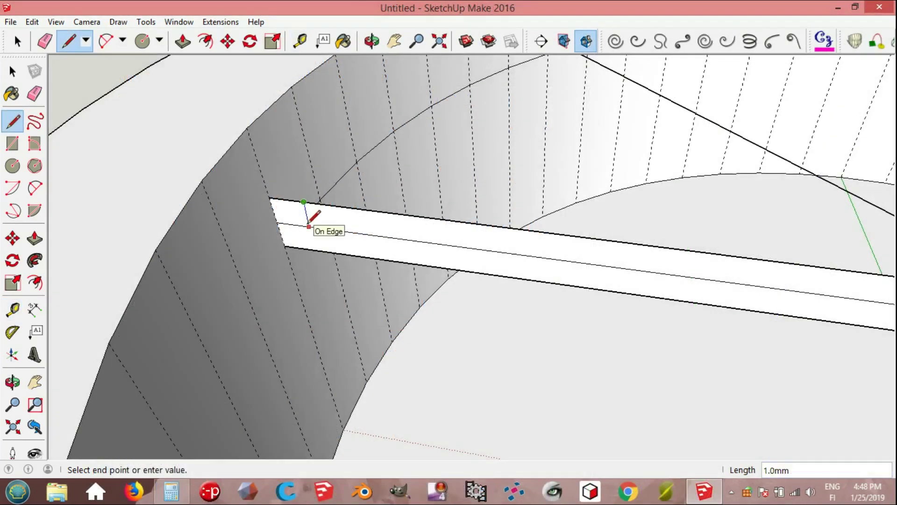
left_click(309, 227)
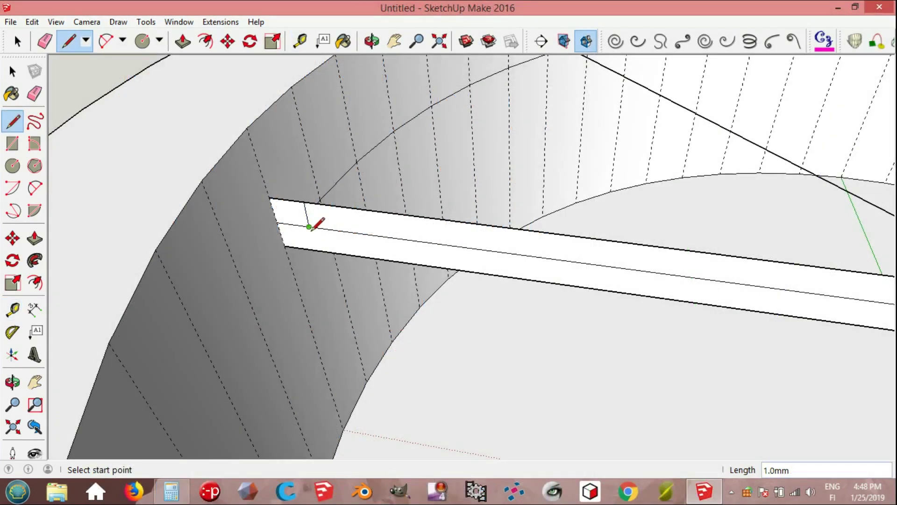
left_click(309, 226)
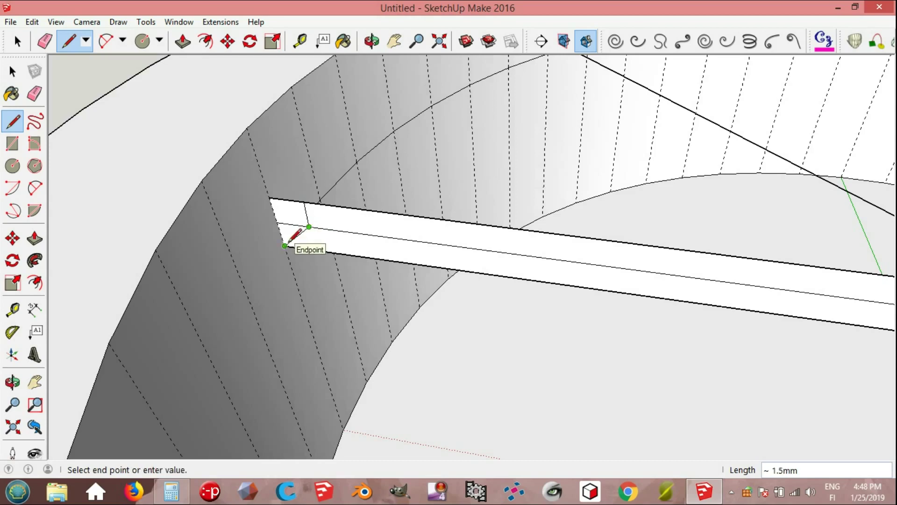
left_click(284, 245)
key("space")
- Cancel the protractor guide at the notch corner and clear away the leftover strip geometry
middle_click_drag(310, 245, 160, 296)
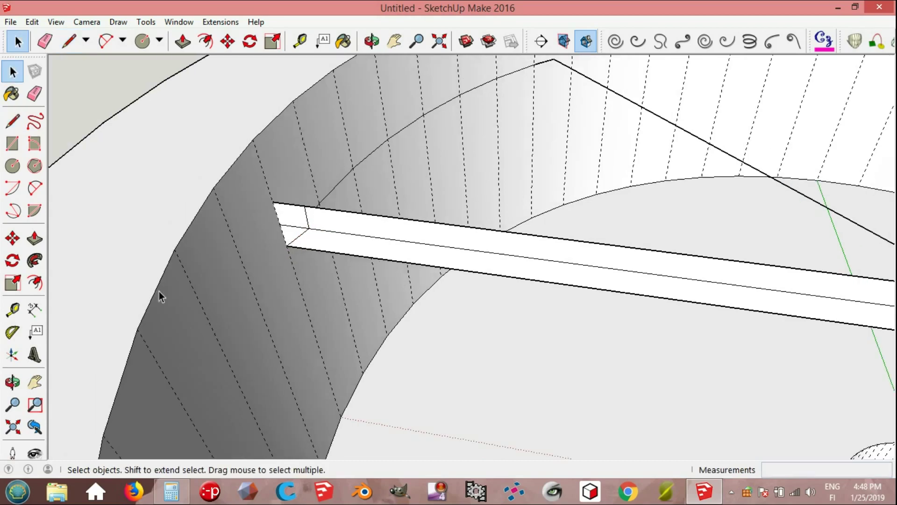
left_click(25, 331)
left_click(328, 253)
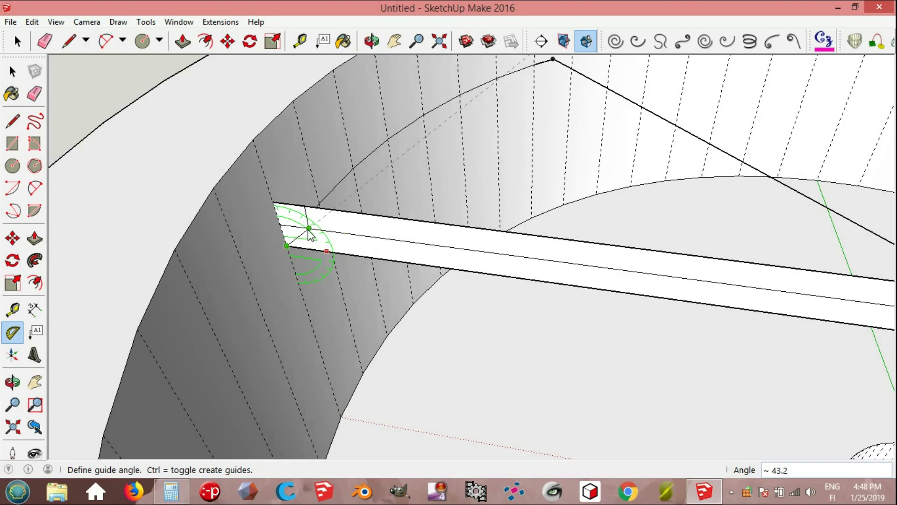
key("space")
scroll(509, 276, "down", 3)
key("e")
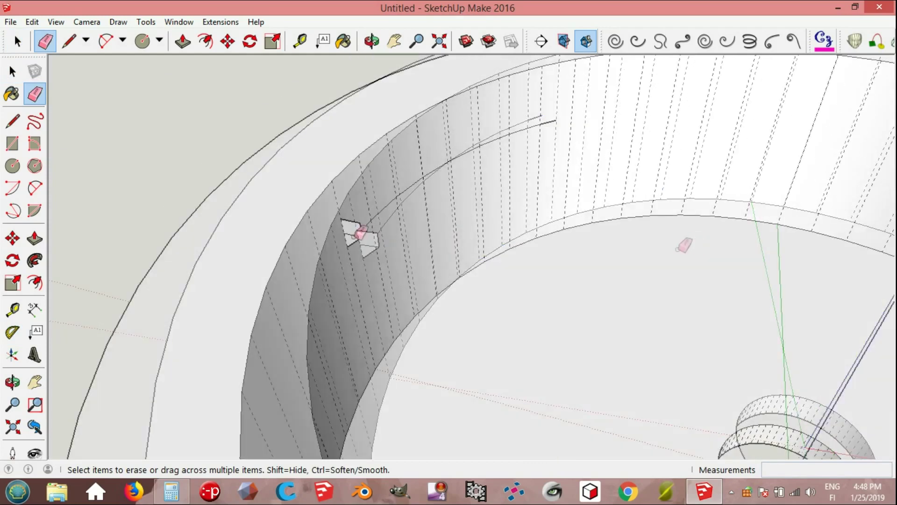
- Sweep the small end profile along the curved wall edge with Follow Me, forming a curved rib
key("space")
middle_click_drag(453, 273, 495, 260)
scroll(369, 200, "up", 3)
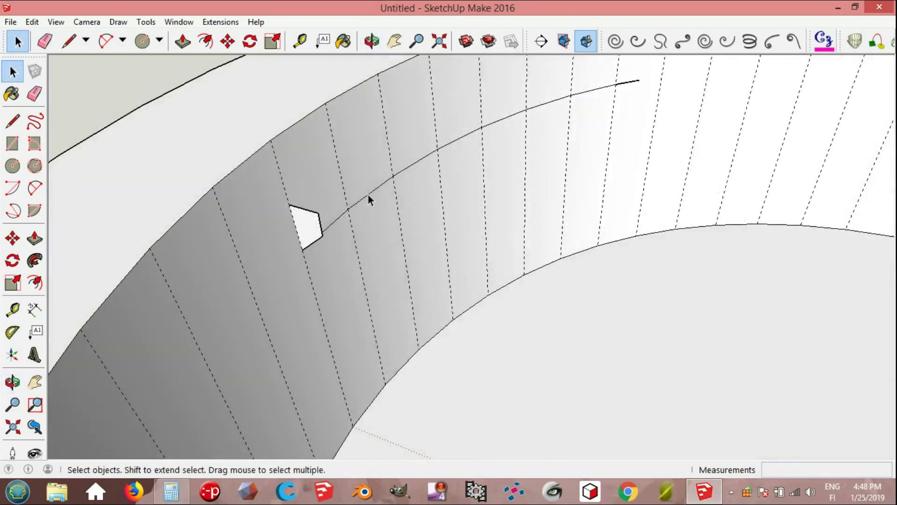
left_click(369, 199)
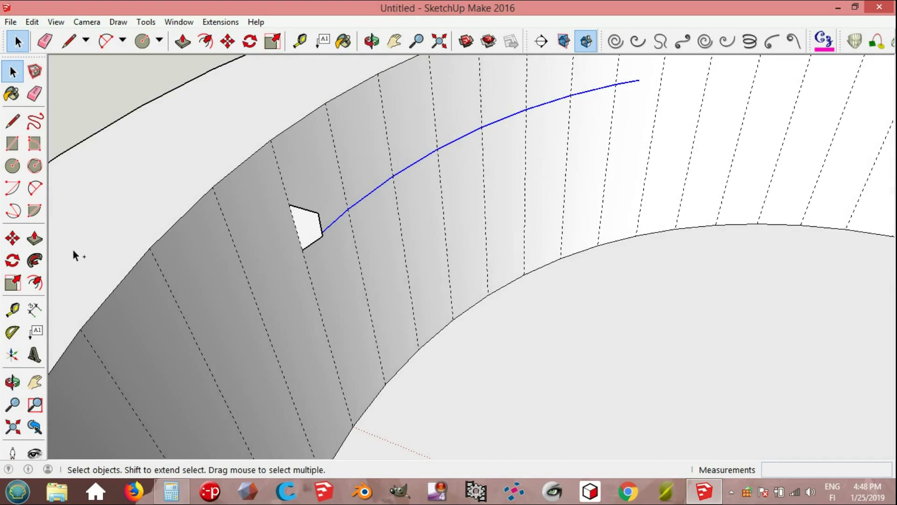
left_click(34, 260)
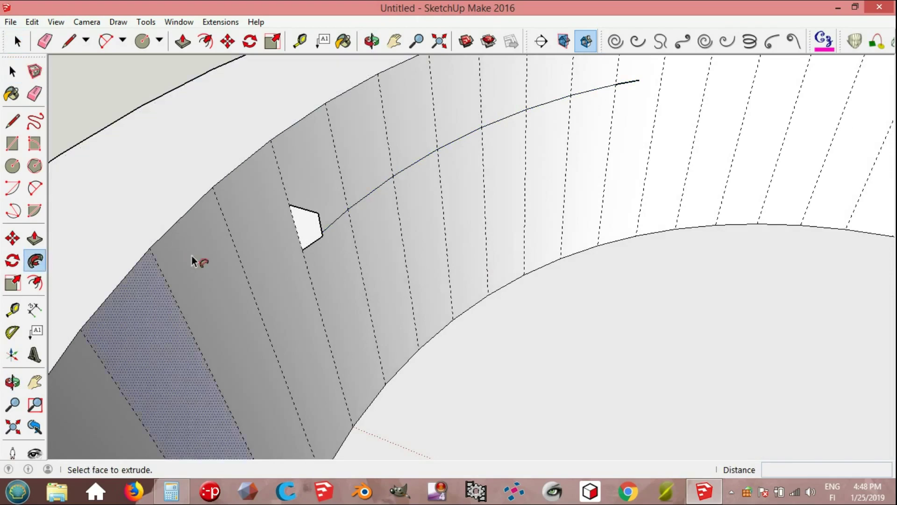
left_click(314, 237)
key("space")
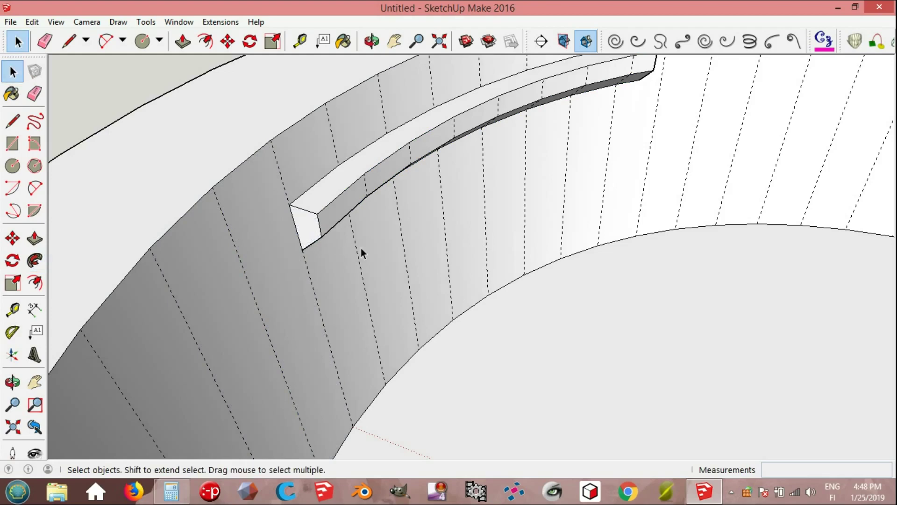
middle_click_drag(360, 248, 560, 271)
scroll(599, 225, "up", 5)
- Draw edges from the rib end's corners down to the cup floor, closing the leg's faces
key("o")
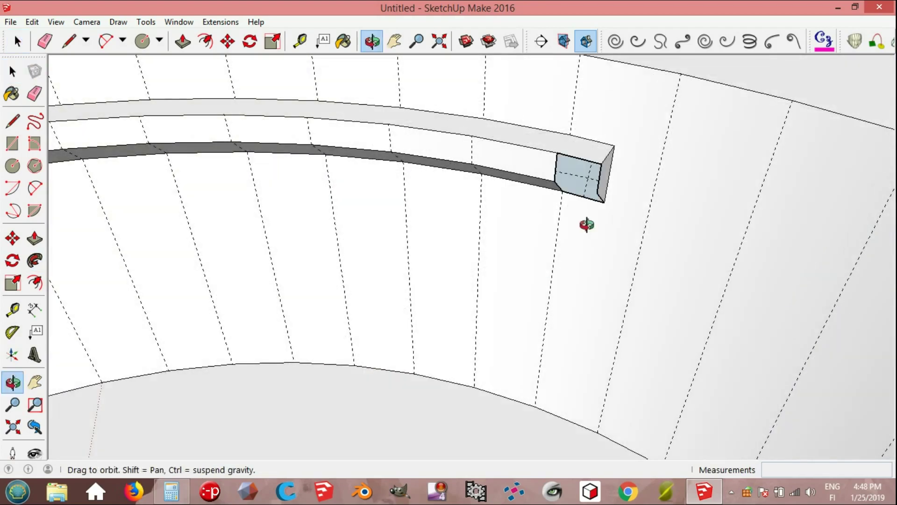
left_click_drag(587, 225, 593, 201)
key("space")
key("l")
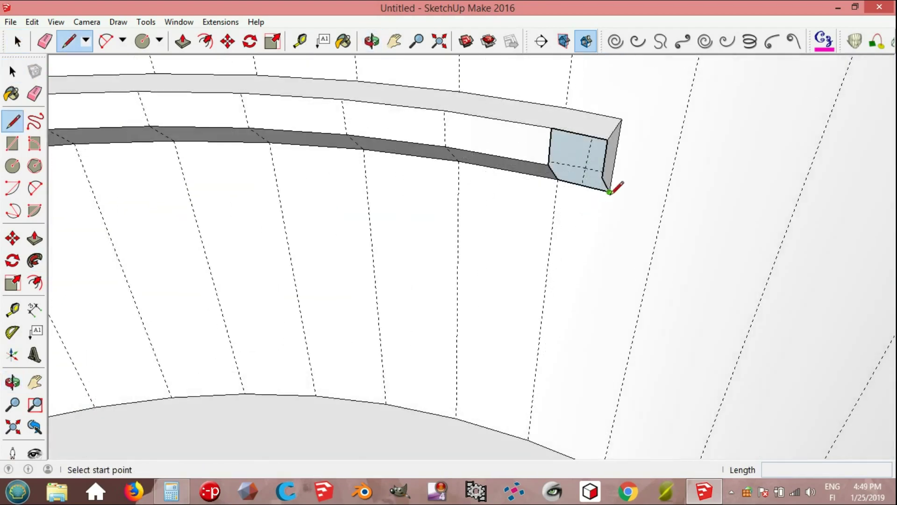
left_click(609, 192)
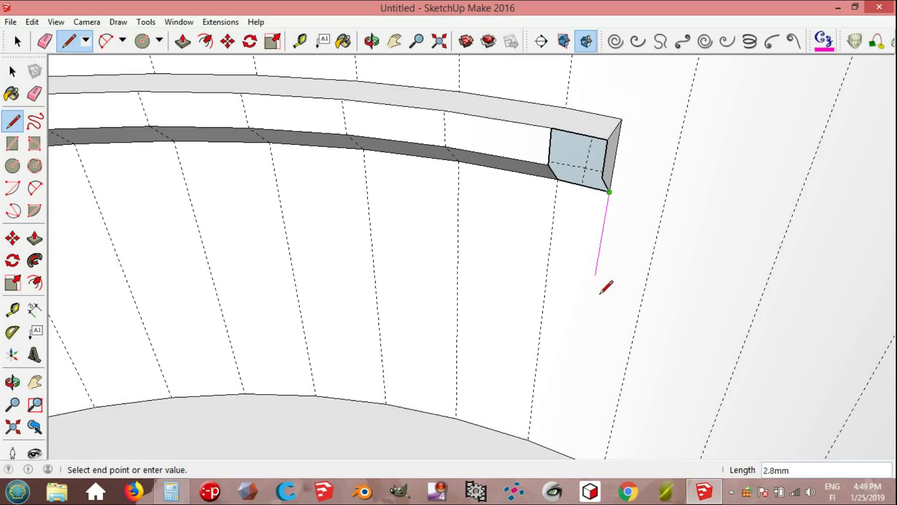
left_click(564, 453)
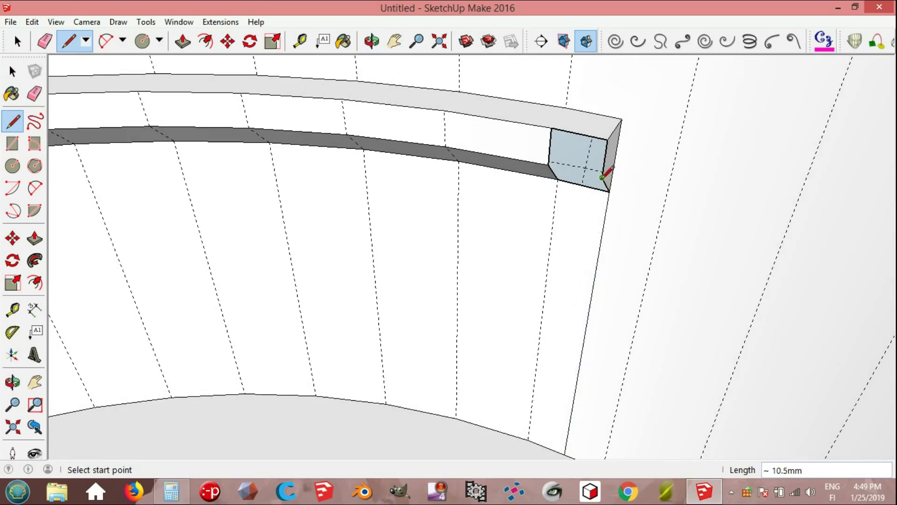
left_click(602, 177)
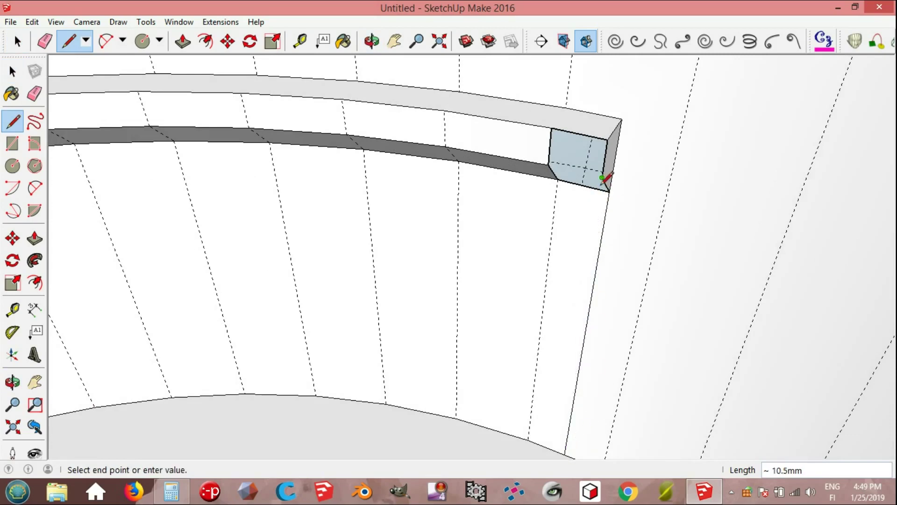
left_click(564, 453)
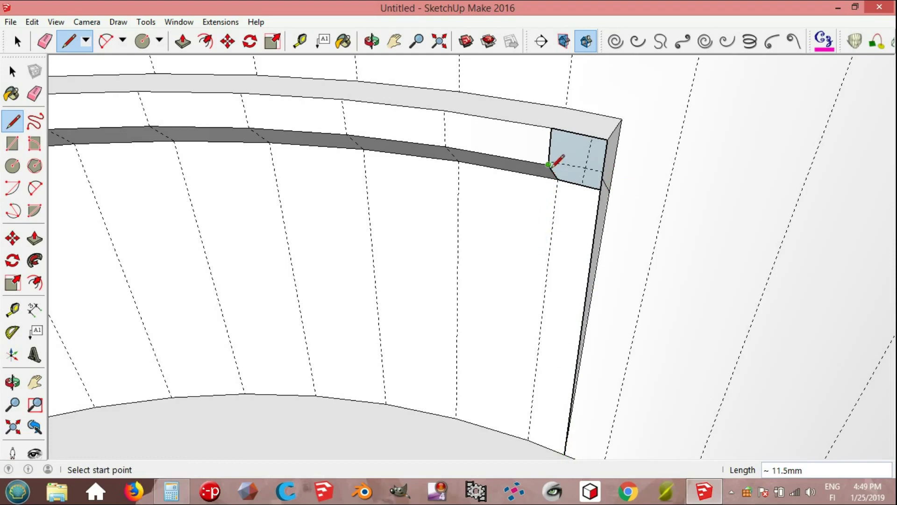
left_click(549, 164)
left_click(528, 439)
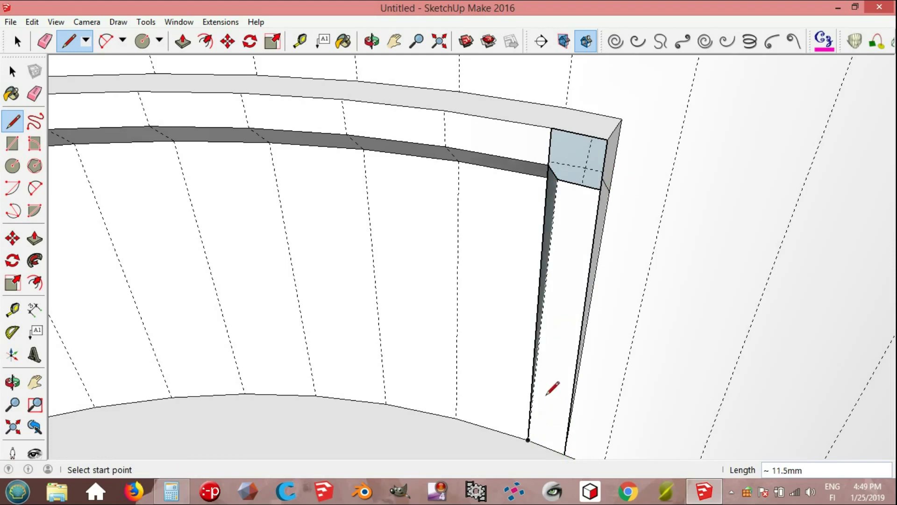
left_click(548, 165)
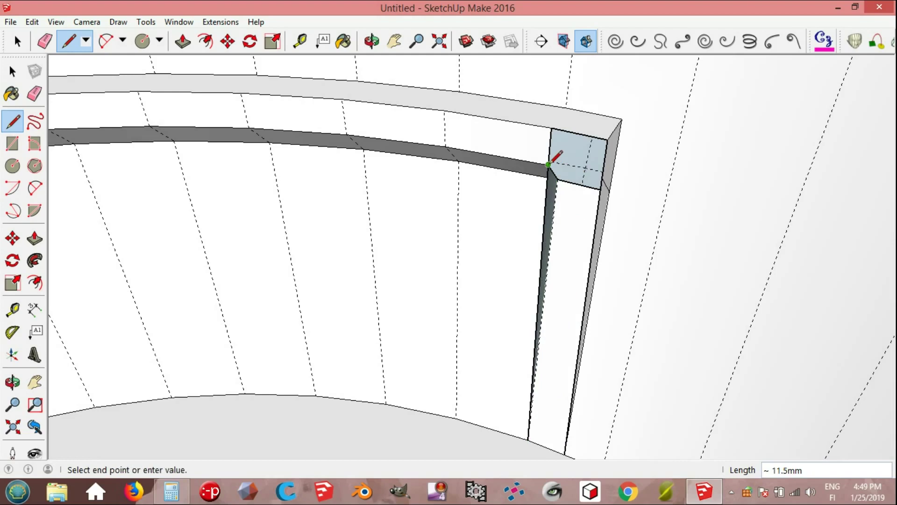
left_click(601, 186)
- Add the leg's inner-corner edge down to the floor edge and check the tab from new angles
mouse_move(573, 191)
middle_mouse_down()
mouse_move(539, 241)
mouse_move(622, 204)
mouse_move(584, 135)
middle_mouse_up()
left_click(579, 136)
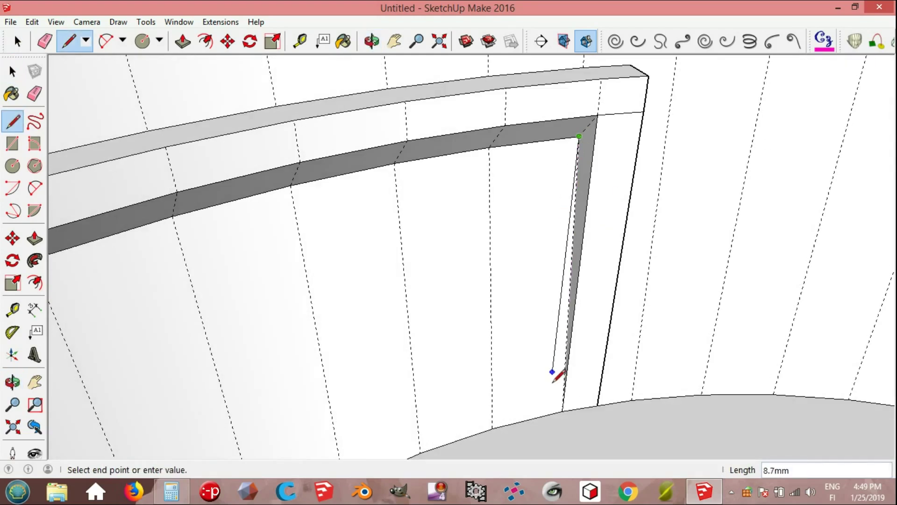
left_click(563, 410)
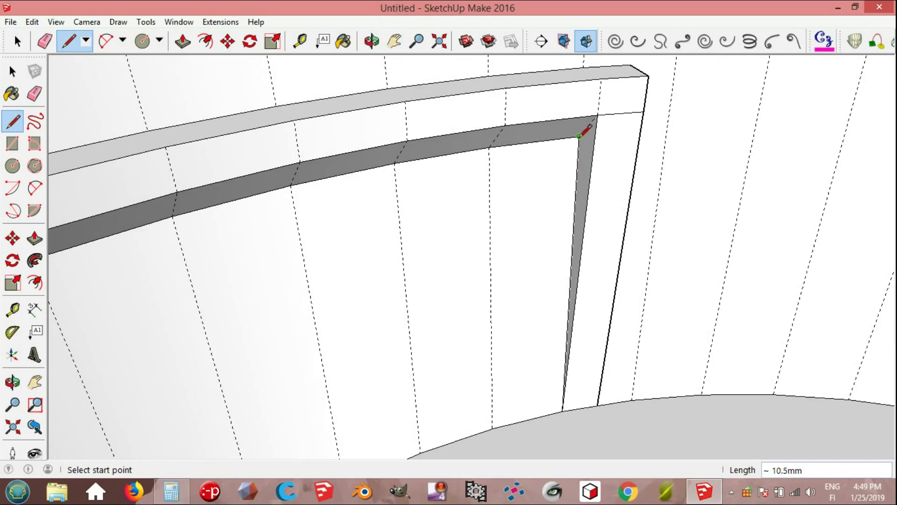
left_click(579, 136)
key("space")
mouse_move(592, 132)
middle_mouse_down()
mouse_move(589, 201)
mouse_move(536, 240)
mouse_move(350, 215)
mouse_move(593, 194)
middle_mouse_up()
key("e")
key("space")
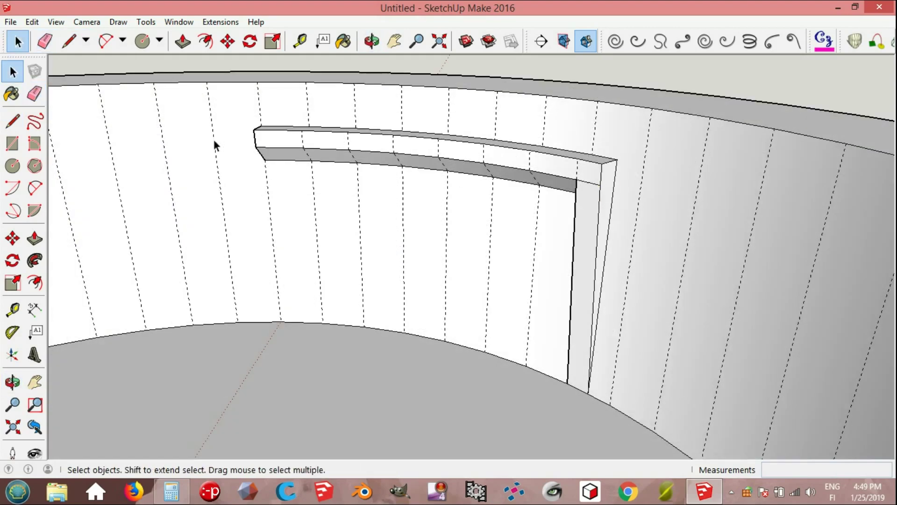
middle_click_drag(214, 146, 89, 74)
- Turn off Hidden Geometry in the View menu and select the tab's top and front faces
left_click(56, 22)
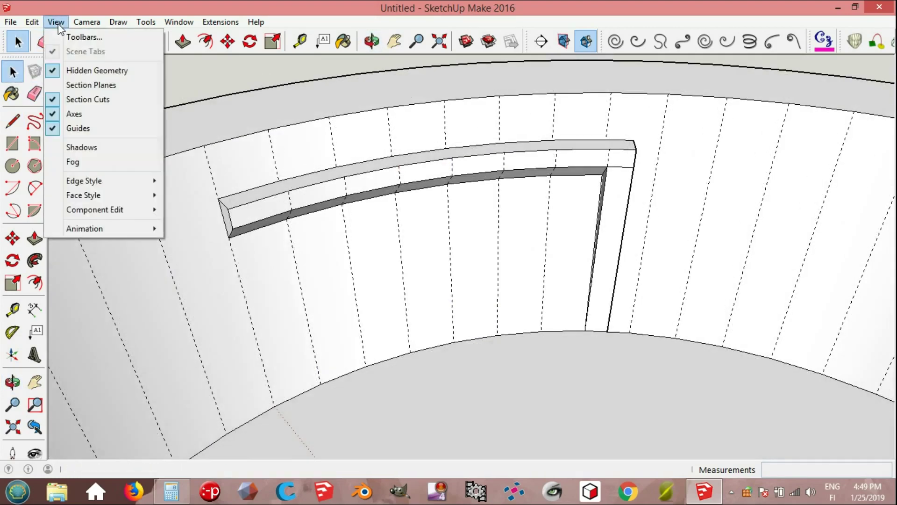
left_click(85, 72)
scroll(321, 204, "up", 2)
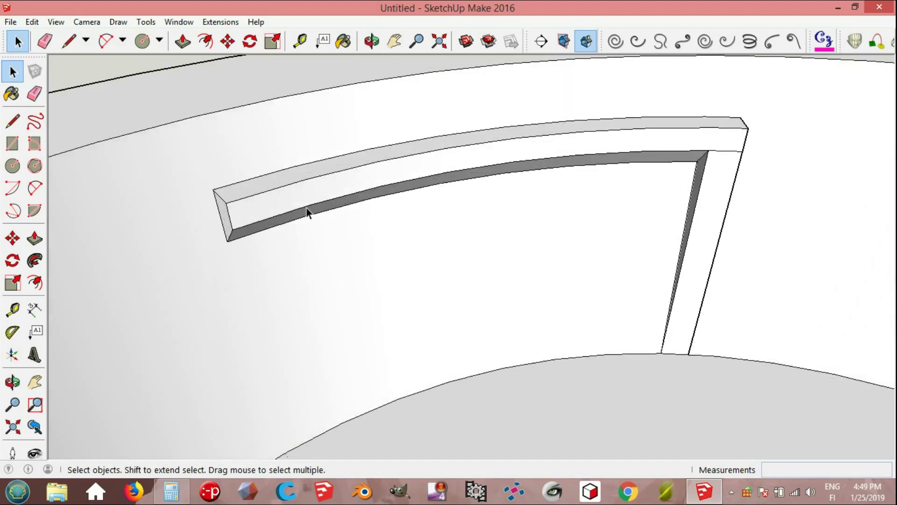
left_click(304, 174)
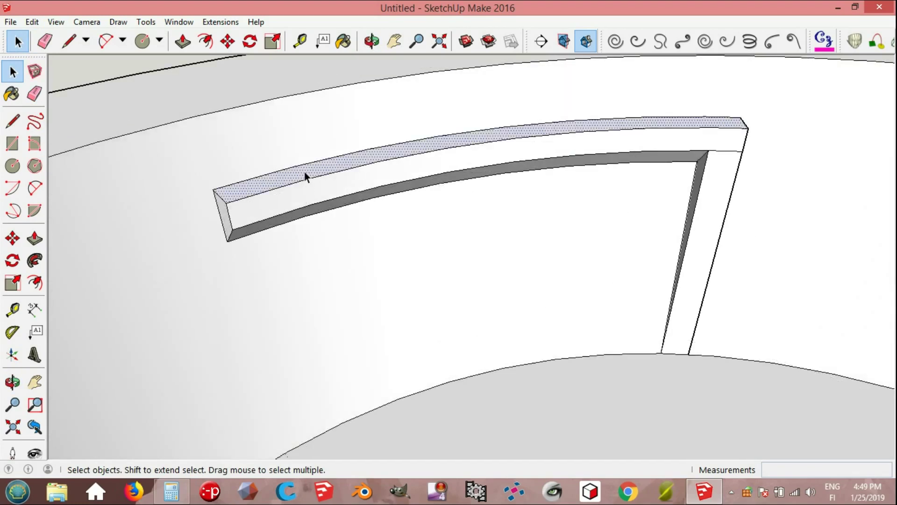
left_click(306, 195, "shift")
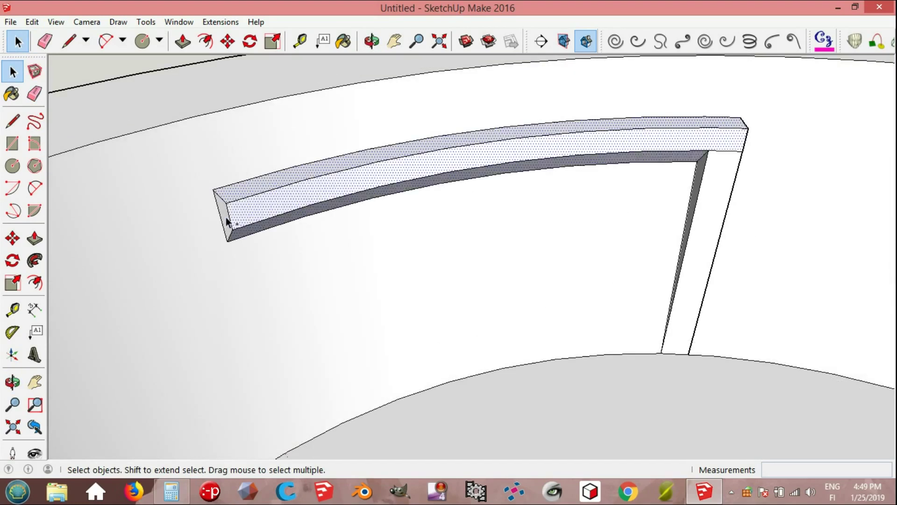
mouse_move(226, 216)
middle_mouse_down()
mouse_move(469, 237)
mouse_move(584, 260)
mouse_move(271, 145)
middle_mouse_up()
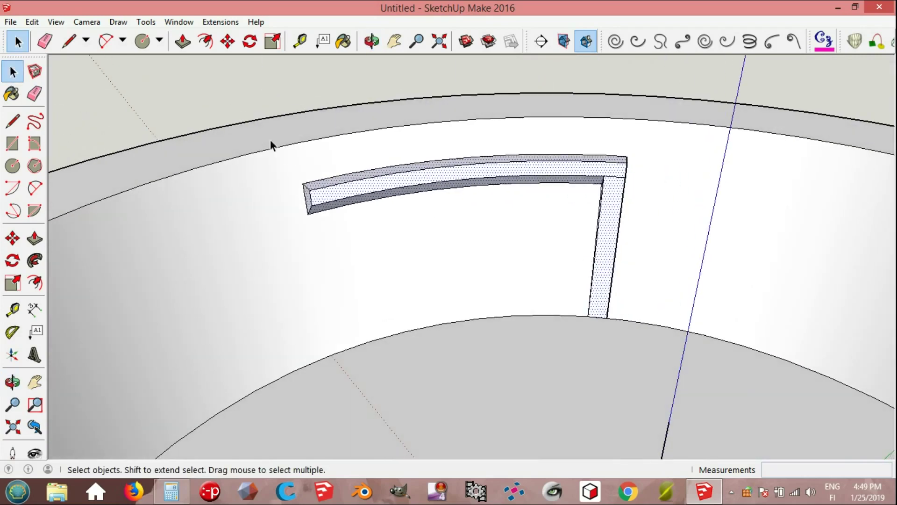
- Group the selected L-shaped tab geometry with Edit > Make Group and zoom out over the cup
left_click(32, 22)
left_click(91, 277)
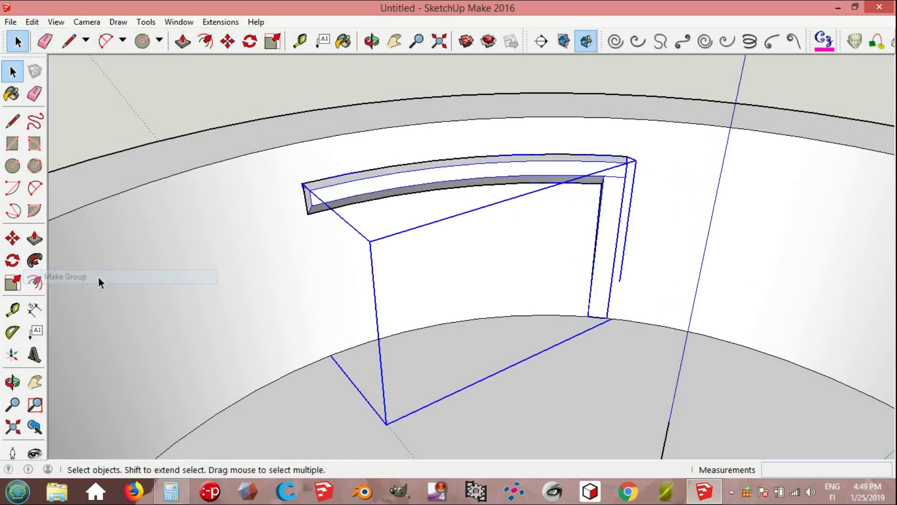
scroll(273, 239, "down", 3)
scroll(364, 273, "down", 3)
scroll(455, 307, "down", 2)
mouse_move(455, 307)
middle_mouse_down()
mouse_move(459, 255)
mouse_move(459, 273)
middle_mouse_up()
key("q")
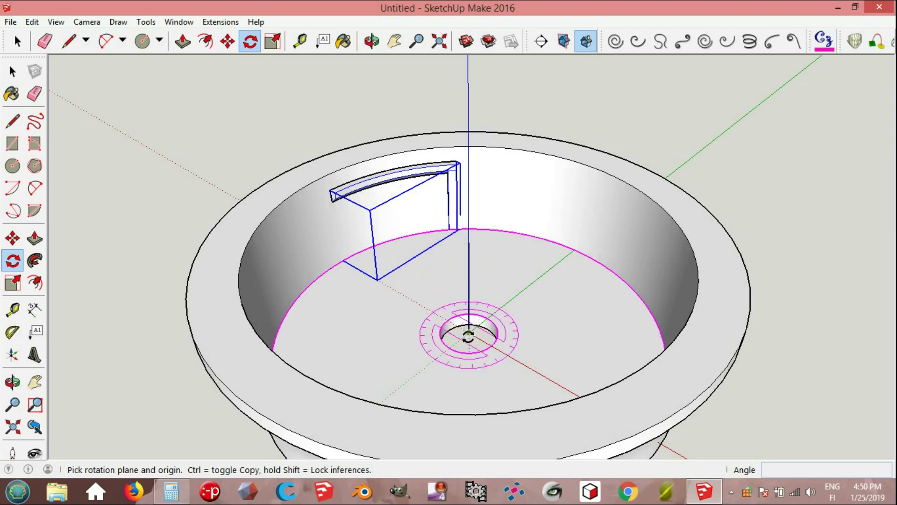
- Rotate-copy the tab group 120° twice around the centre hole, giving three evenly spaced tabs
left_click(469, 332)
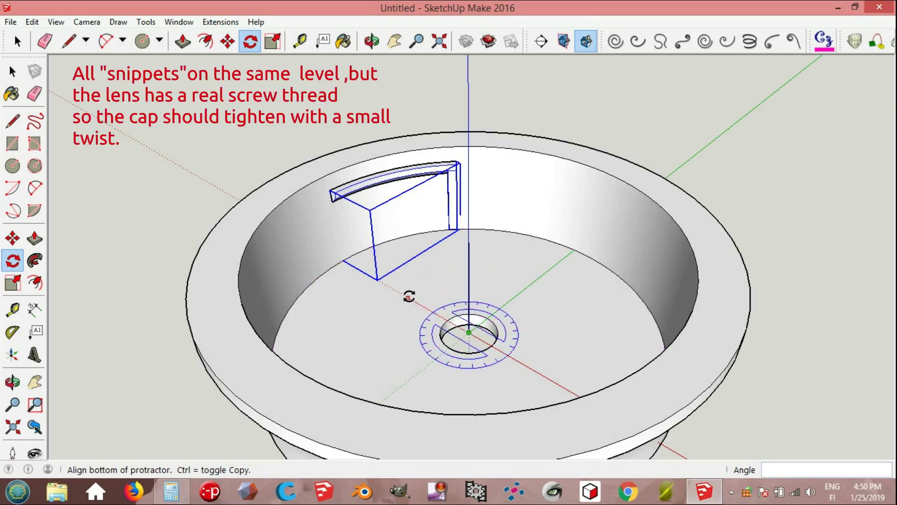
left_click(407, 297)
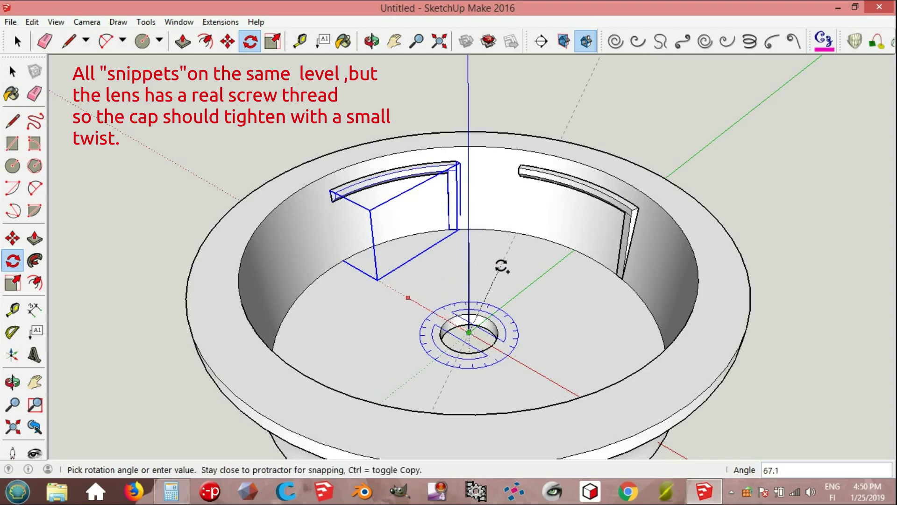
type("0")
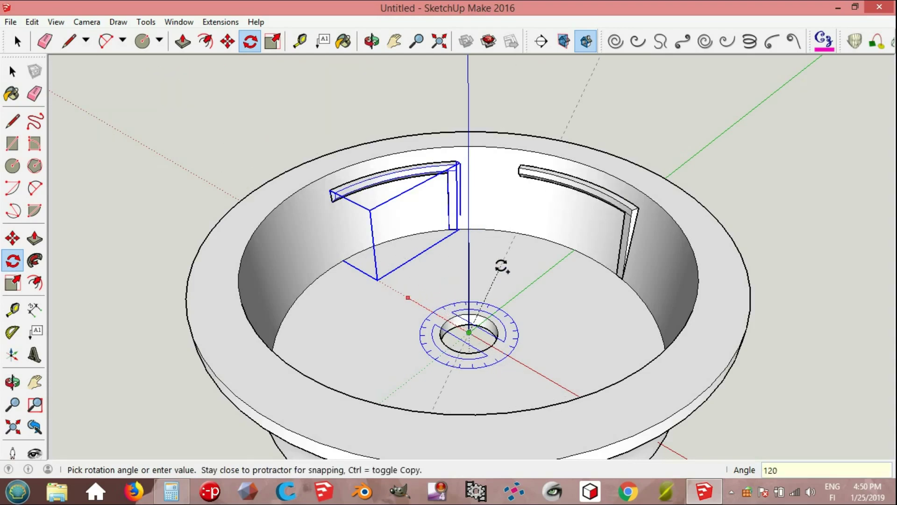
key("Return")
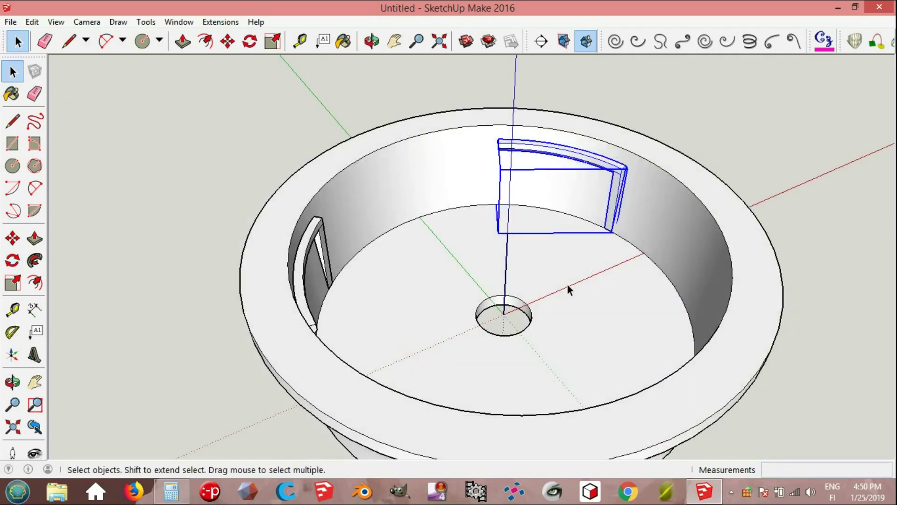
key("q")
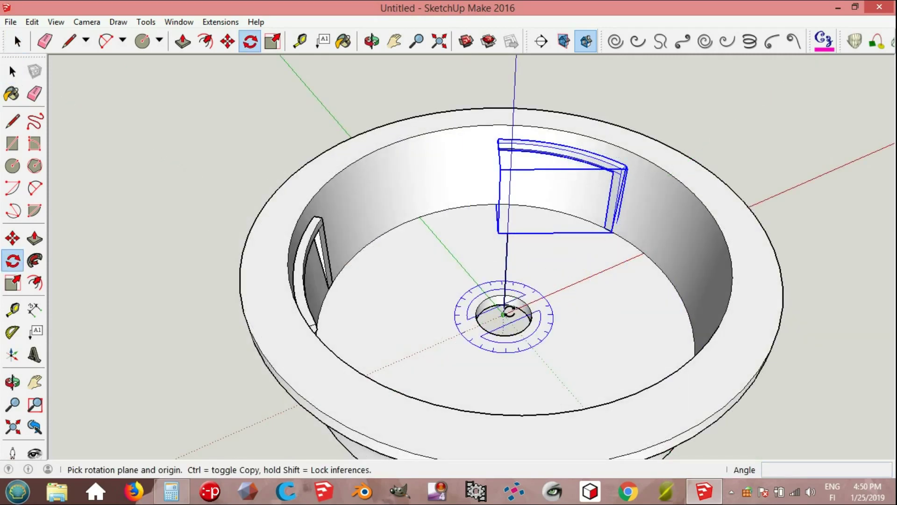
left_click(504, 313)
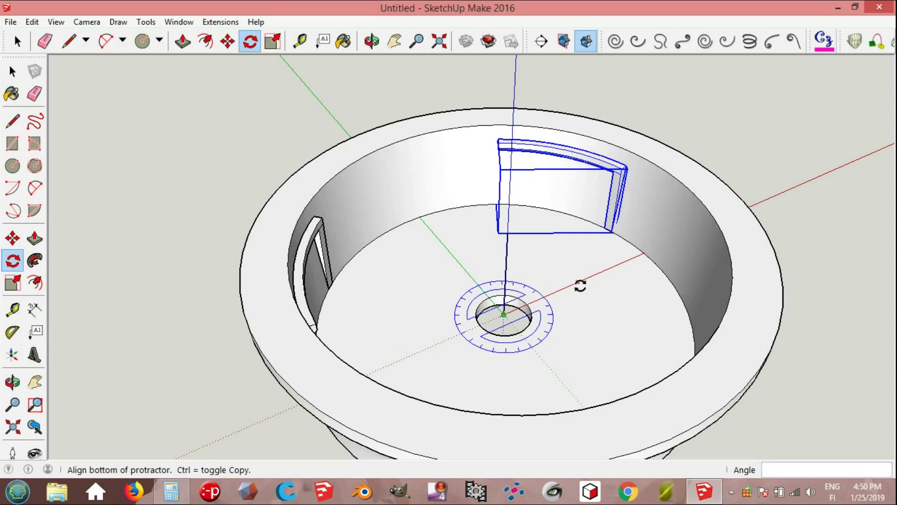
left_click(579, 282)
type("120")
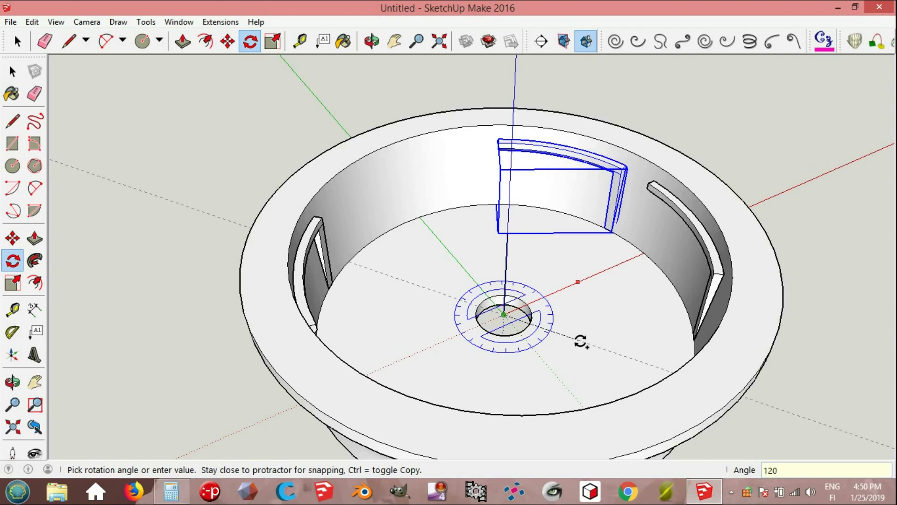
key("Return")
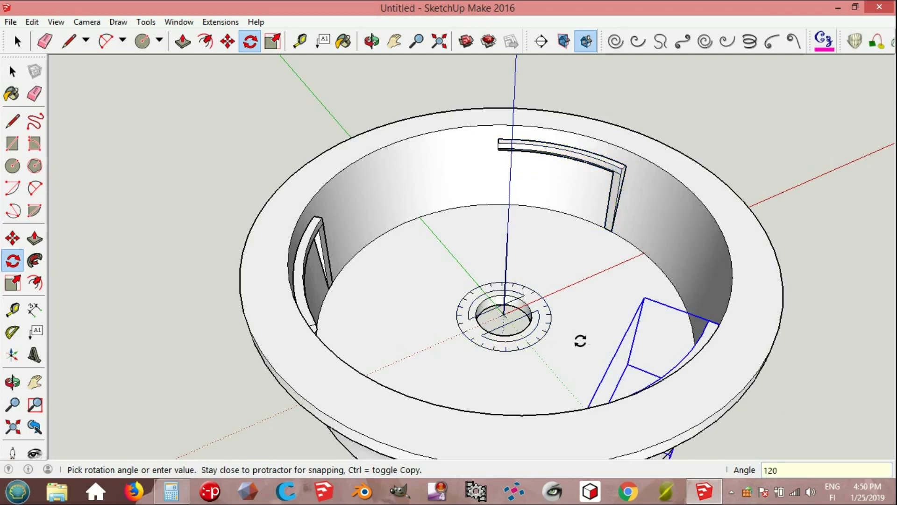
key("space")
mouse_move(562, 321)
middle_mouse_down()
mouse_move(601, 312)
mouse_move(579, 299)
middle_mouse_up()
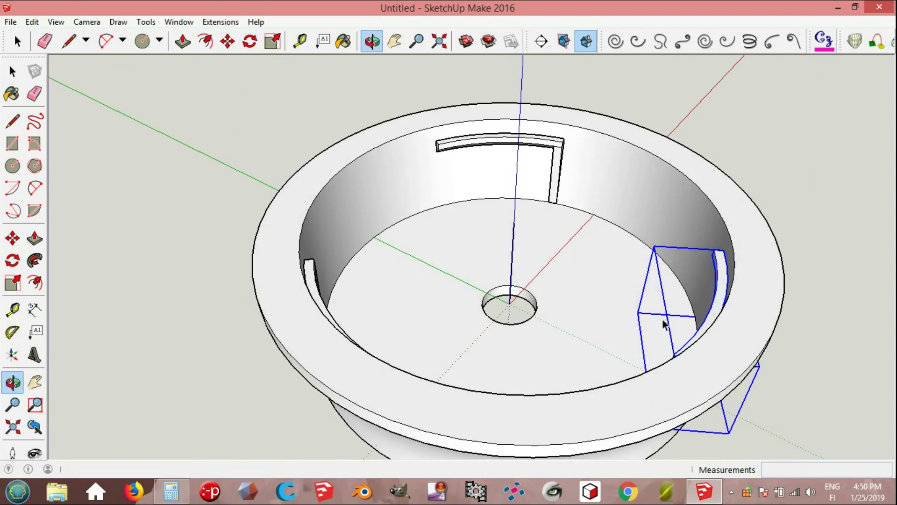
- Intersect the top slot cutter with the model, then explode the cutter group into loose faces
key("ctrl+z")
scroll(486, 141, "up", 3)
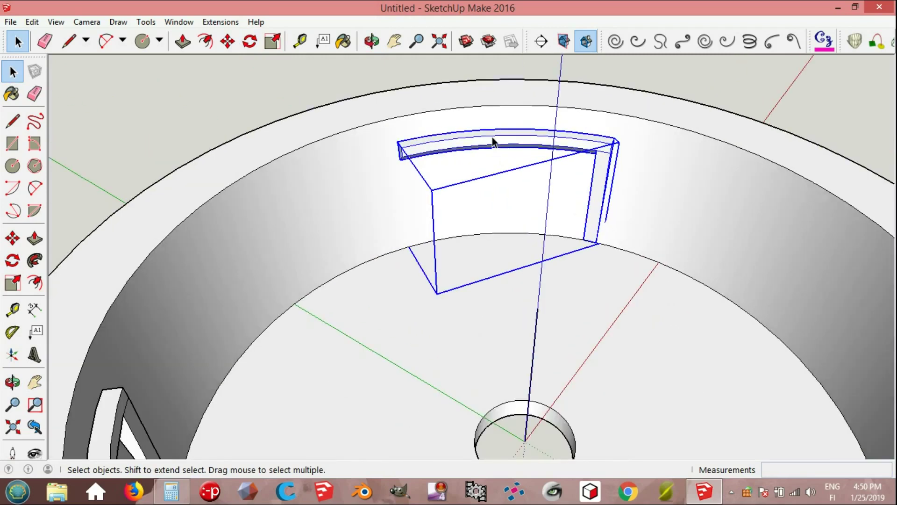
right_click(489, 138)
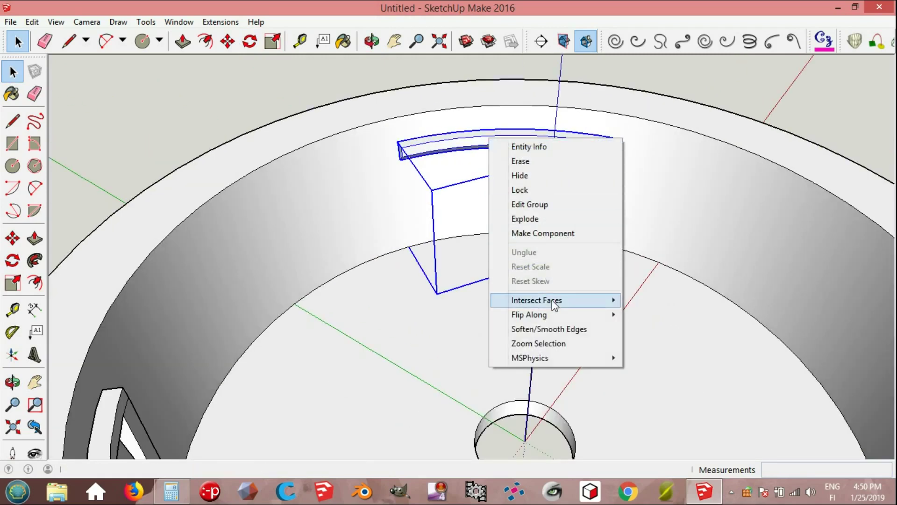
mouse_move(537, 300)
left_click(652, 302)
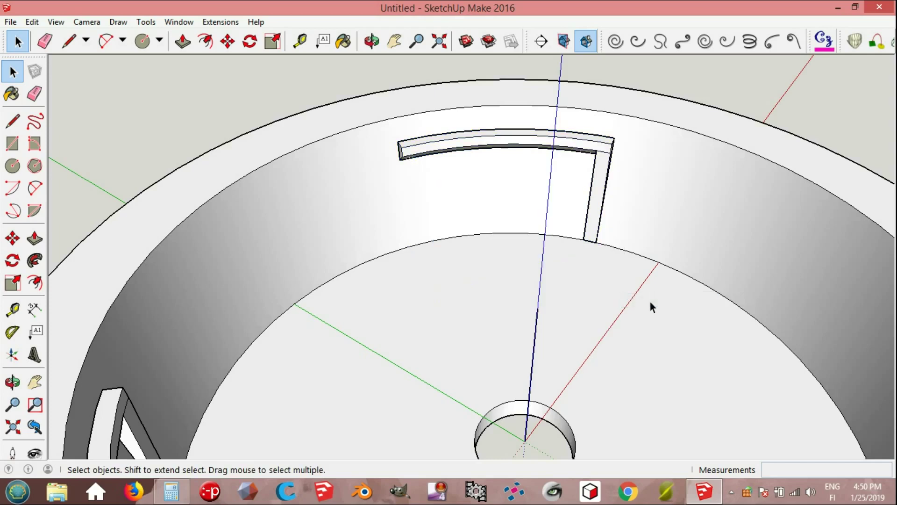
scroll(511, 215, "up", 1)
scroll(480, 114, "up", 2)
left_click(480, 100)
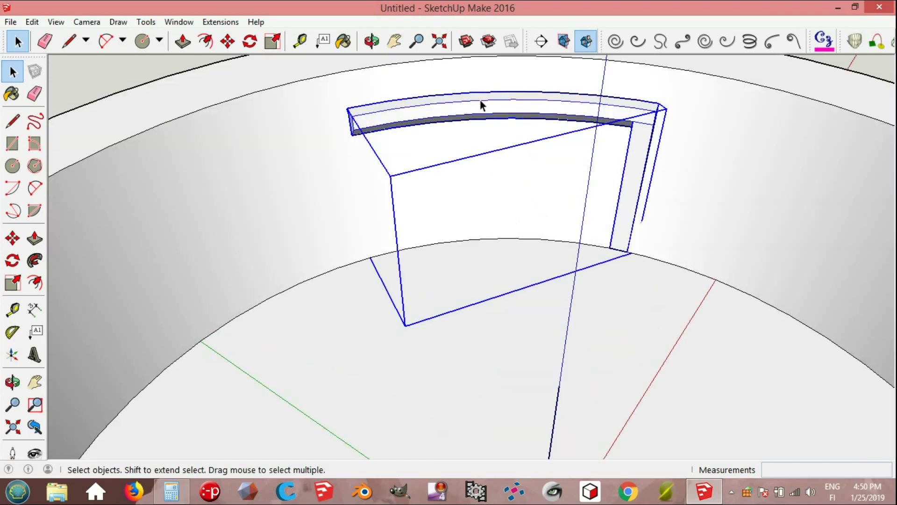
right_click(481, 99)
left_click(501, 180)
- Section-cut through the slot, select its covering band face, and hide the section display
scroll(500, 174, "down", 1)
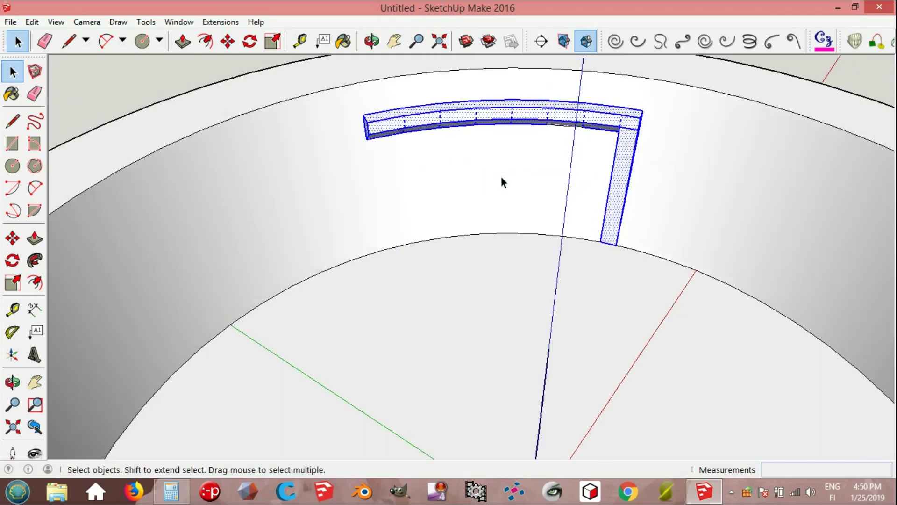
scroll(420, 140, "down", 1)
scroll(316, 100, "up", 2)
left_click(541, 41)
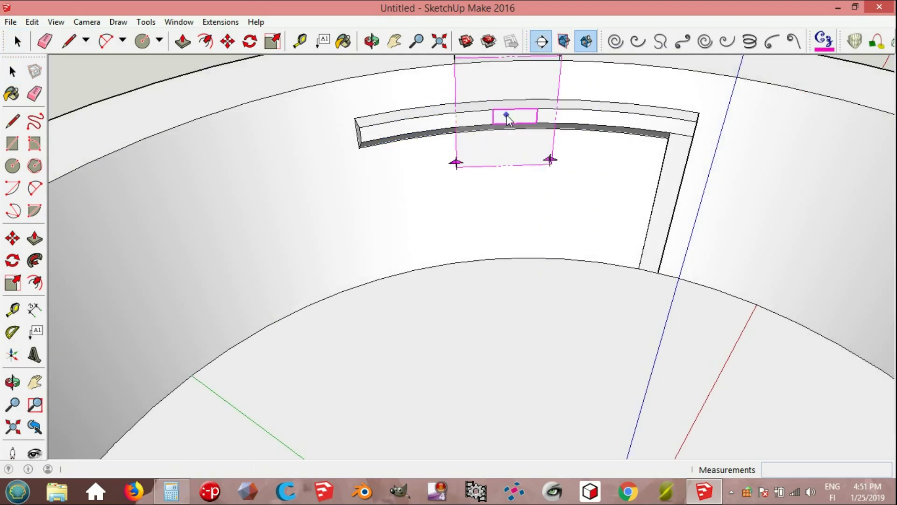
left_click(507, 114)
scroll(487, 138, "up", 2)
scroll(484, 116, "up", 2)
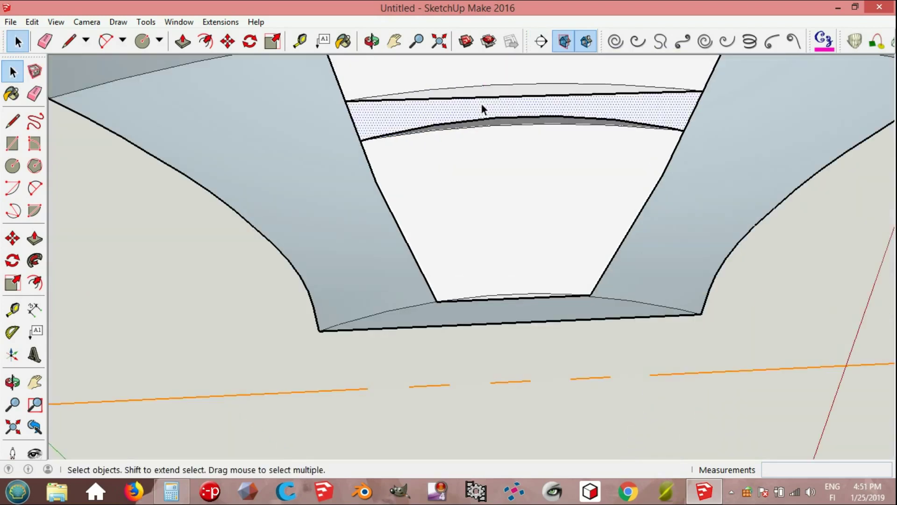
left_click(482, 109)
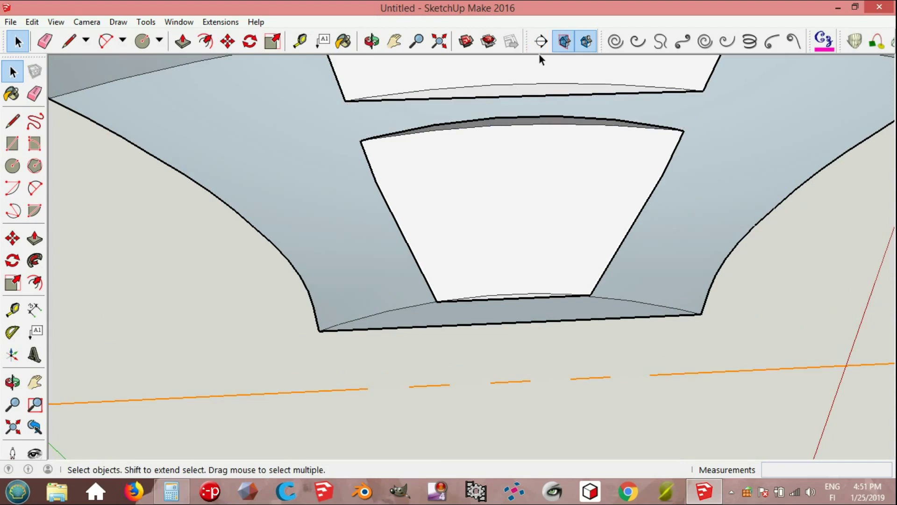
left_click(564, 41)
middle_click_drag(553, 102, 491, 220)
left_click(567, 133)
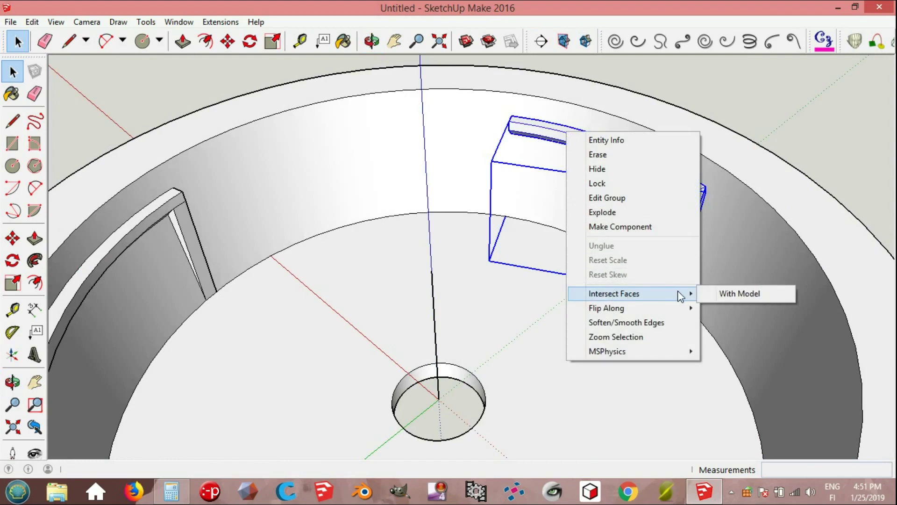
- Intersect the second slot cutter with the model and explode the cutter group
left_click(735, 293)
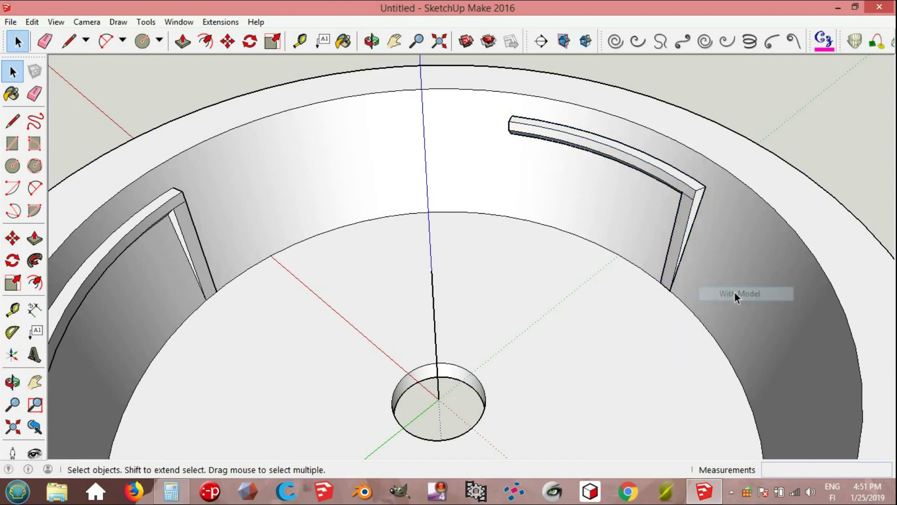
left_click(600, 151)
right_click(599, 147)
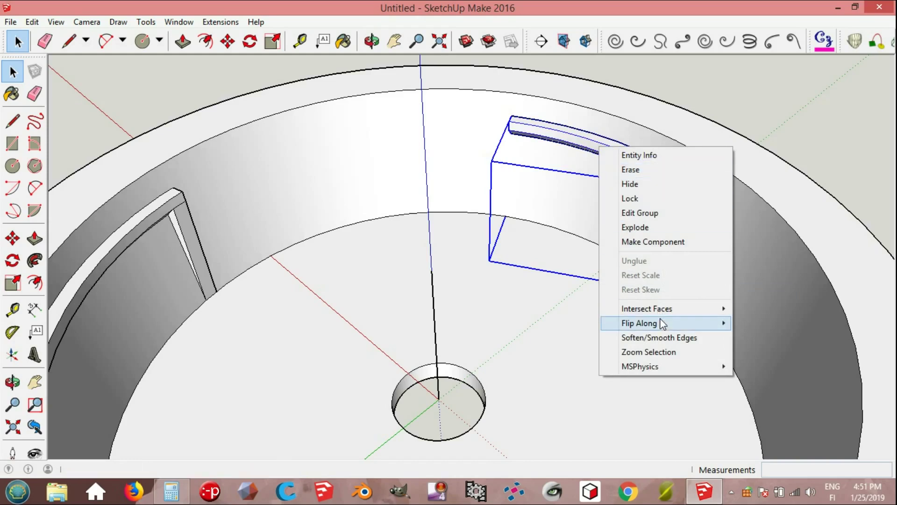
left_click(634, 229)
left_click(631, 102)
scroll(582, 149, "up", 3)
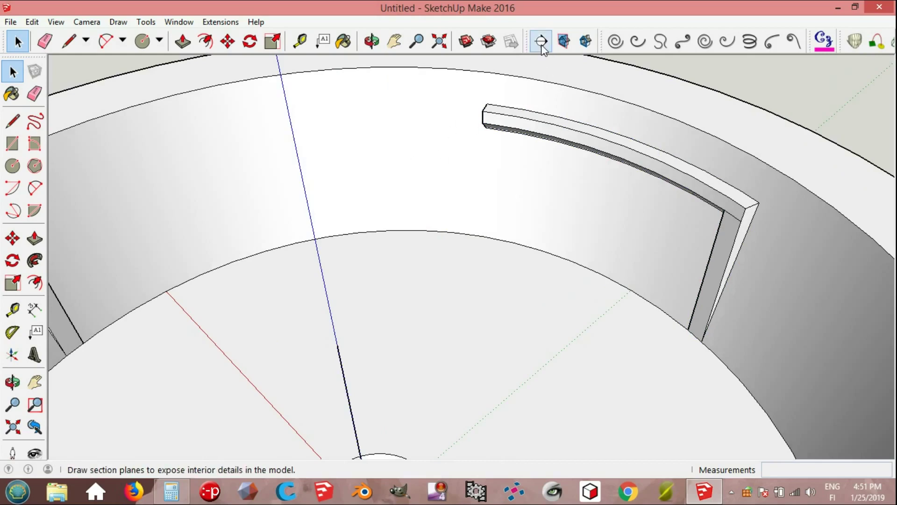
- Section-cut the second slot, delete its narrow covering face, and hide the section display
left_click(541, 41)
left_click(583, 145)
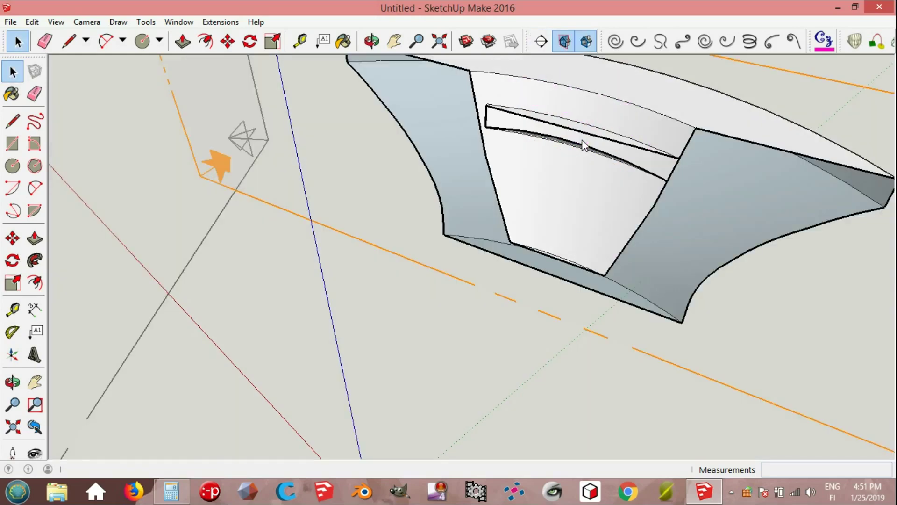
left_click(579, 140)
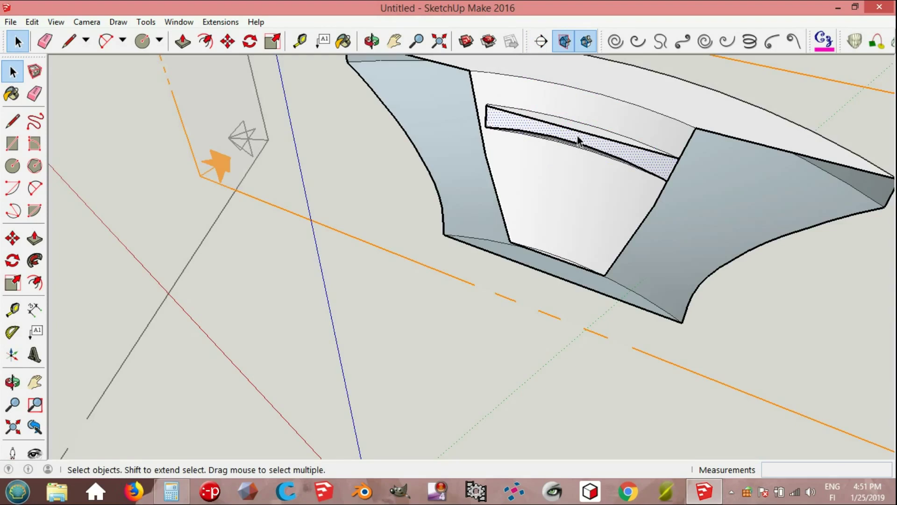
key("Delete")
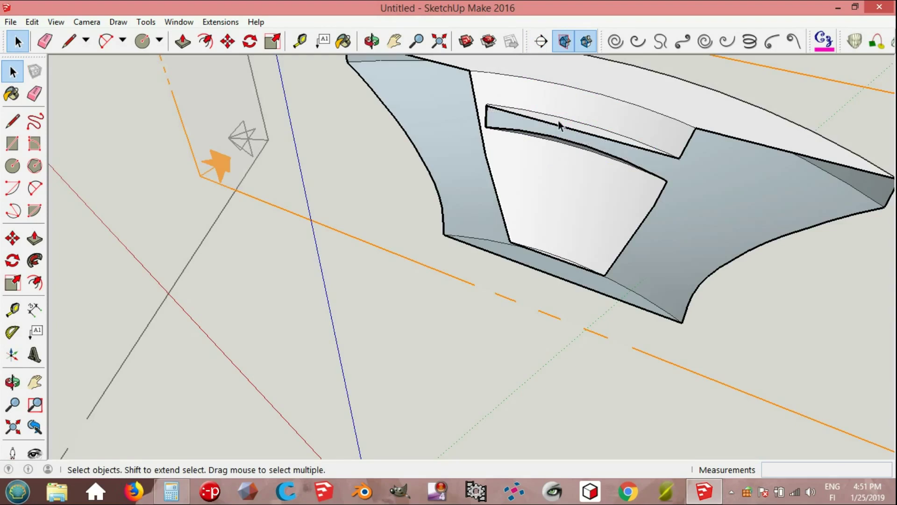
left_click(564, 41)
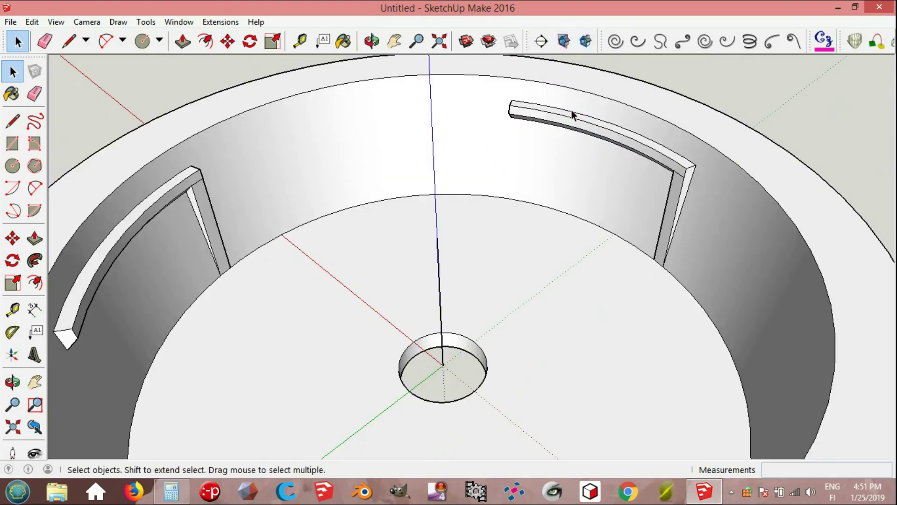
- Box-select the whole bowl group and bring up its context menu
scroll(574, 114, "down", 5)
middle_click_drag(578, 160, 320, 91)
left_click_drag(321, 90, 726, 424)
right_click(673, 262)
- Explode the bowl group and erase stray edges with CleanUp³
left_click(715, 248)
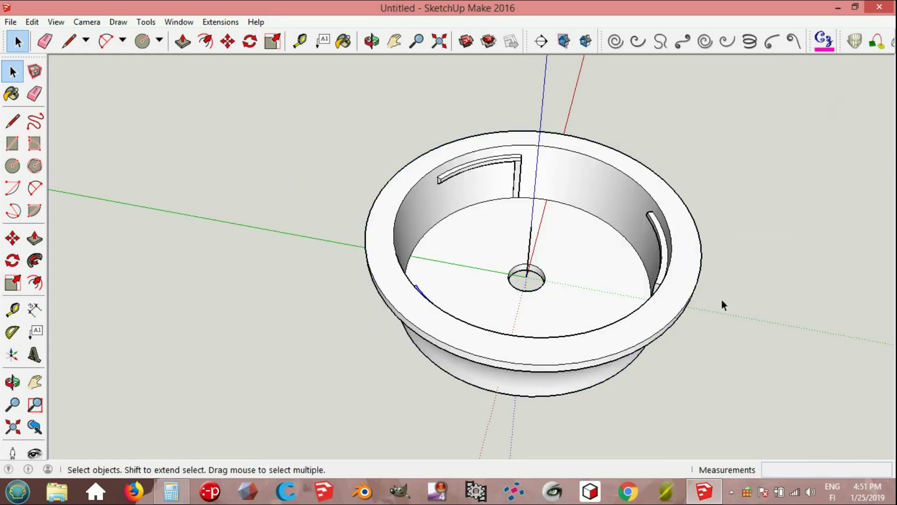
left_click(723, 305)
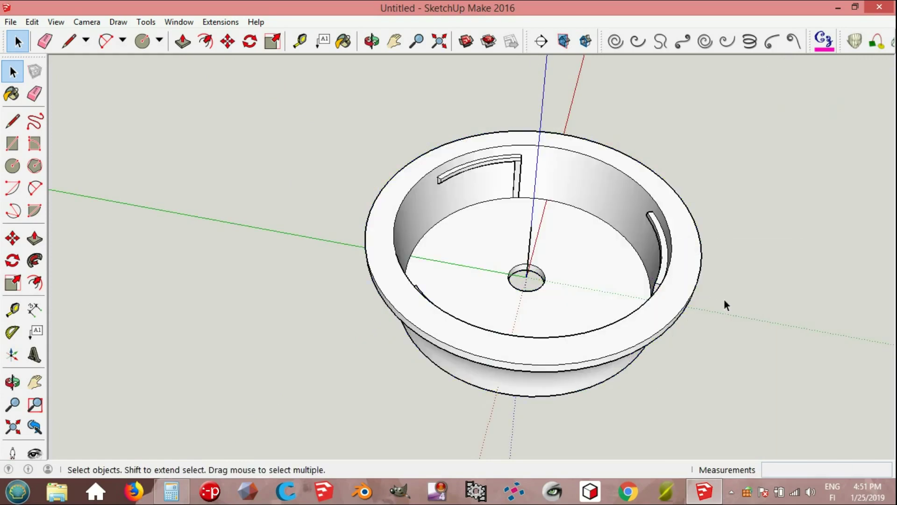
left_click(220, 22)
mouse_move(236, 147)
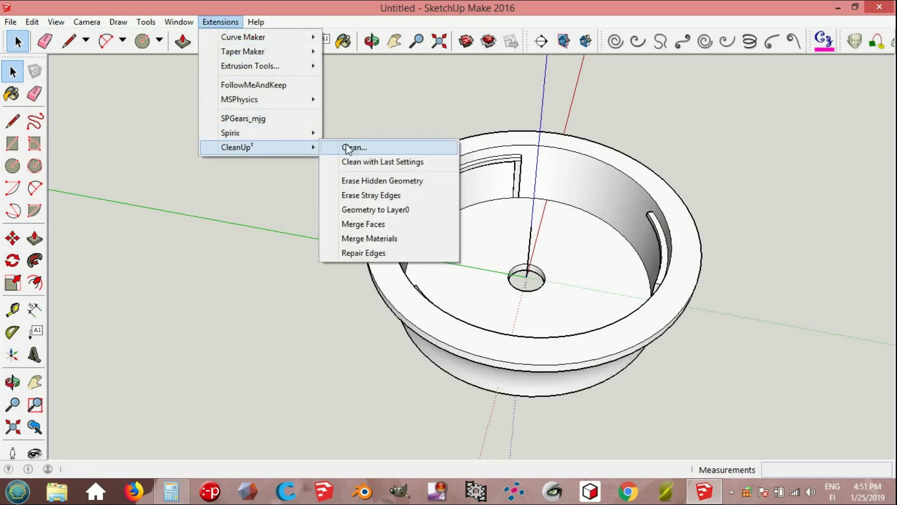
left_click(379, 194)
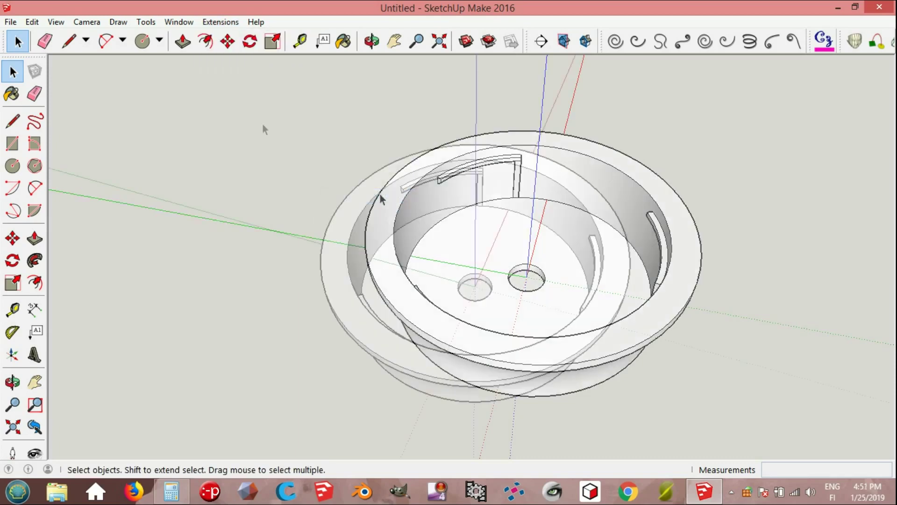
- Box-select the entire lens cap and make it one single group
left_click_drag(262, 122, 678, 421)
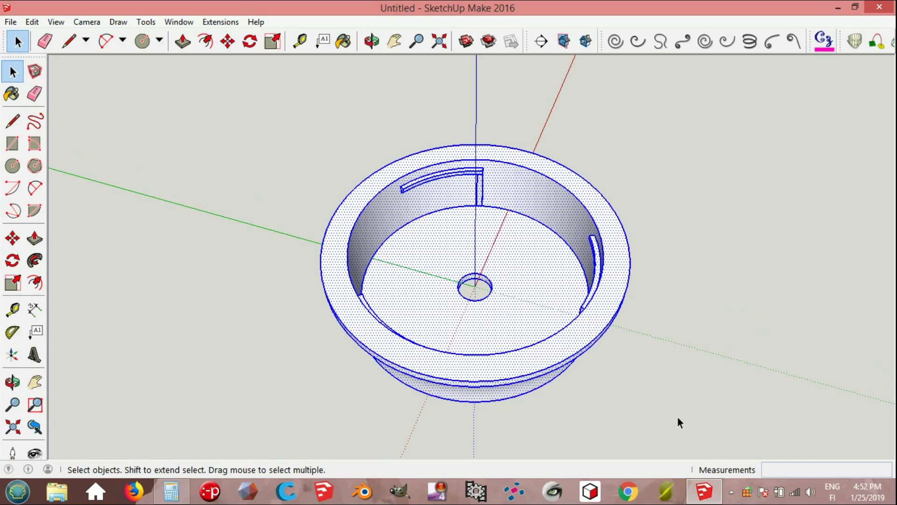
right_click(472, 245)
left_click(511, 304)
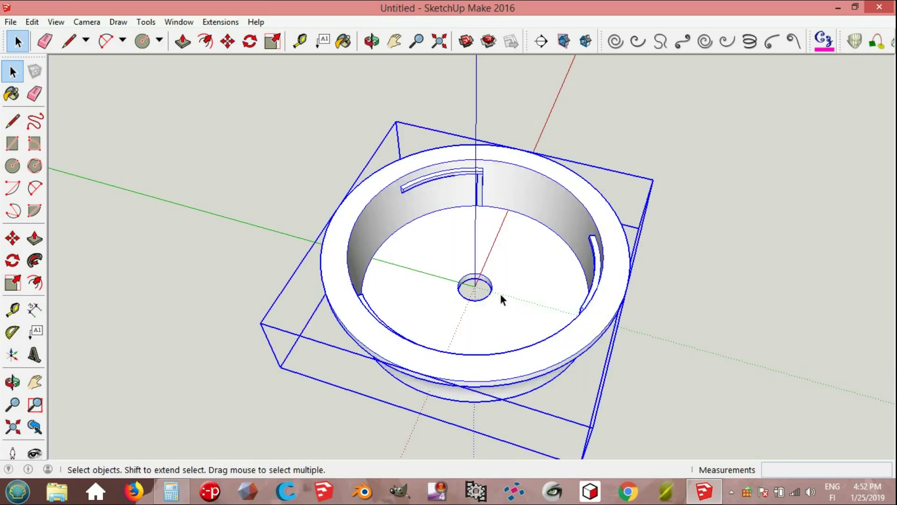
left_click(155, 25)
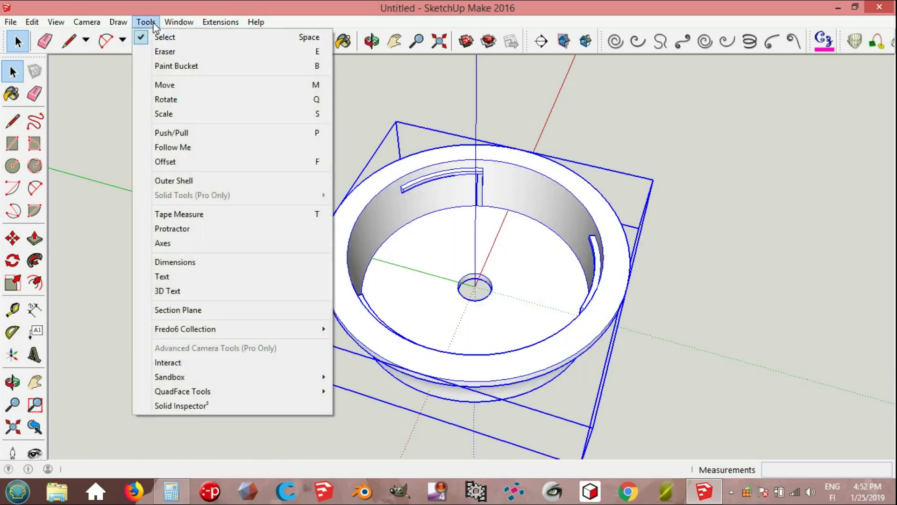
- Run Solid Inspector² on the cap group and fix its one internal face
left_click(205, 407)
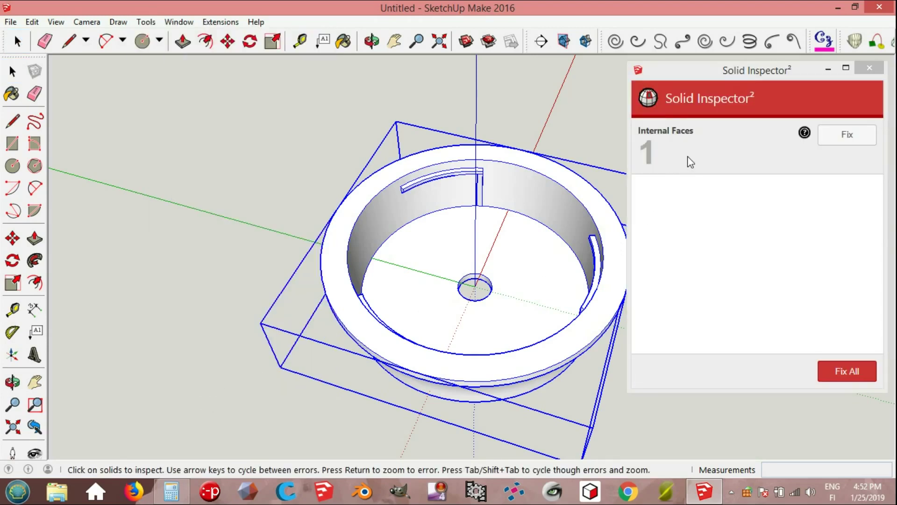
left_click(839, 142)
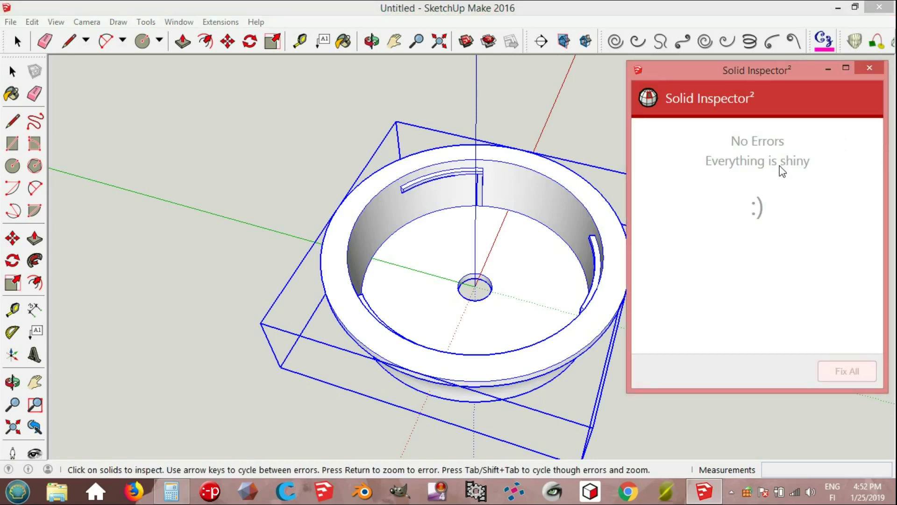